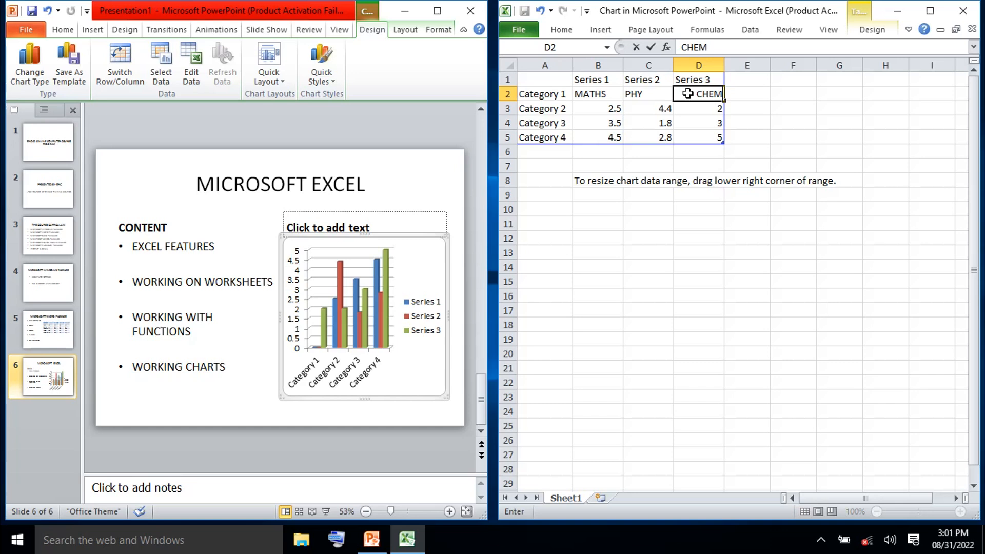
Step: Enter BIO in cell E2 of the chart data sheet as the fourth subject
left_click(741, 95)
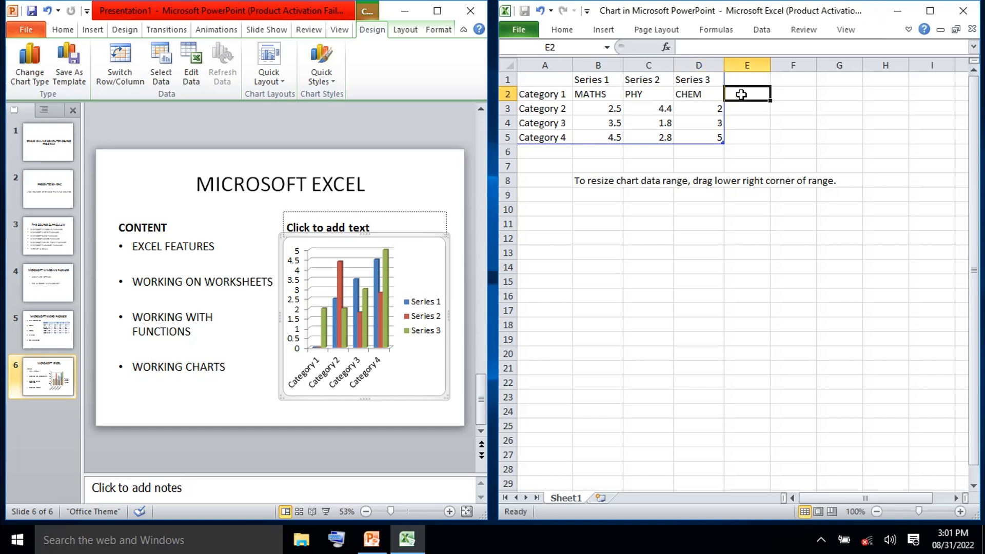
type("BIO")
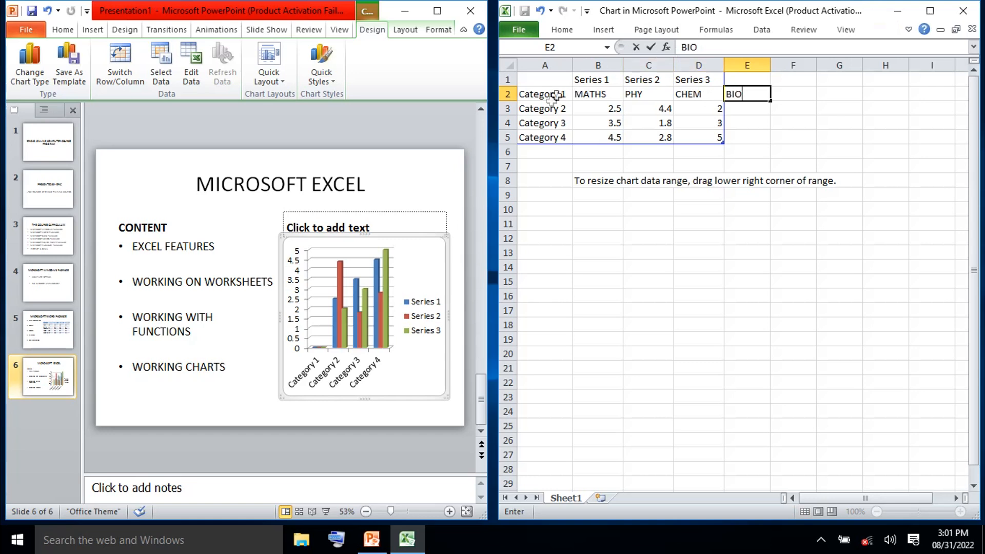
left_click(590, 95)
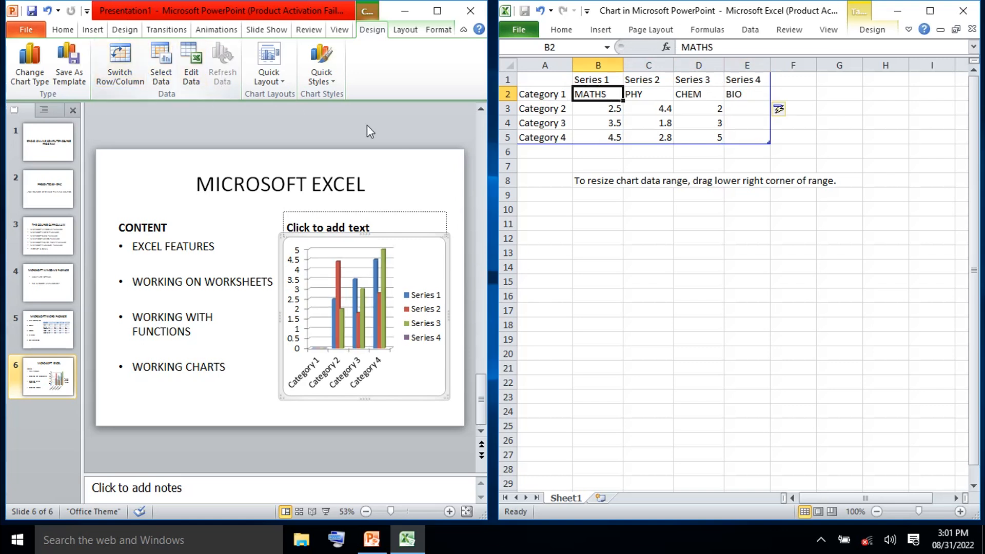
Step: Move MATHS from cell B2 to B1, replacing the Series 1 header
right_click(598, 94)
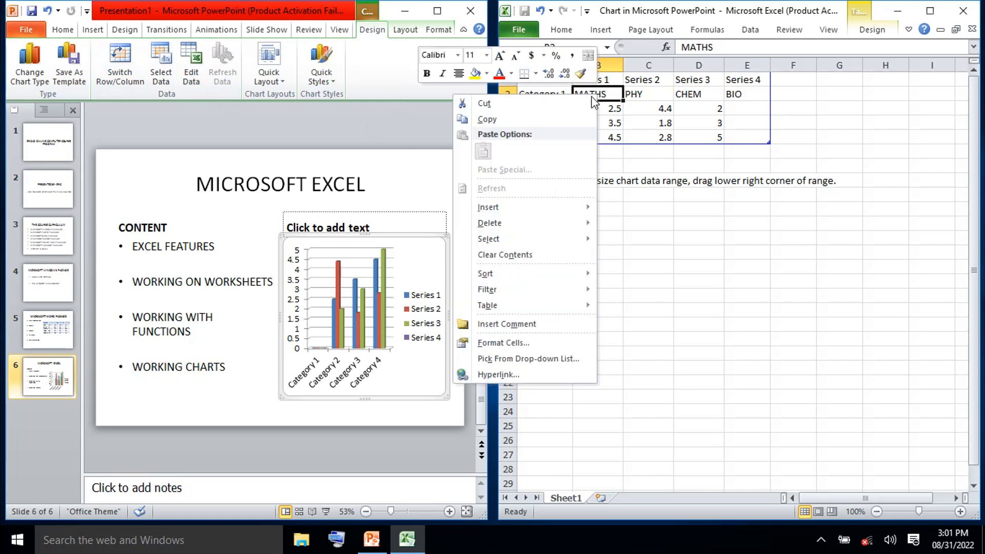
left_click(520, 105)
left_click(601, 80)
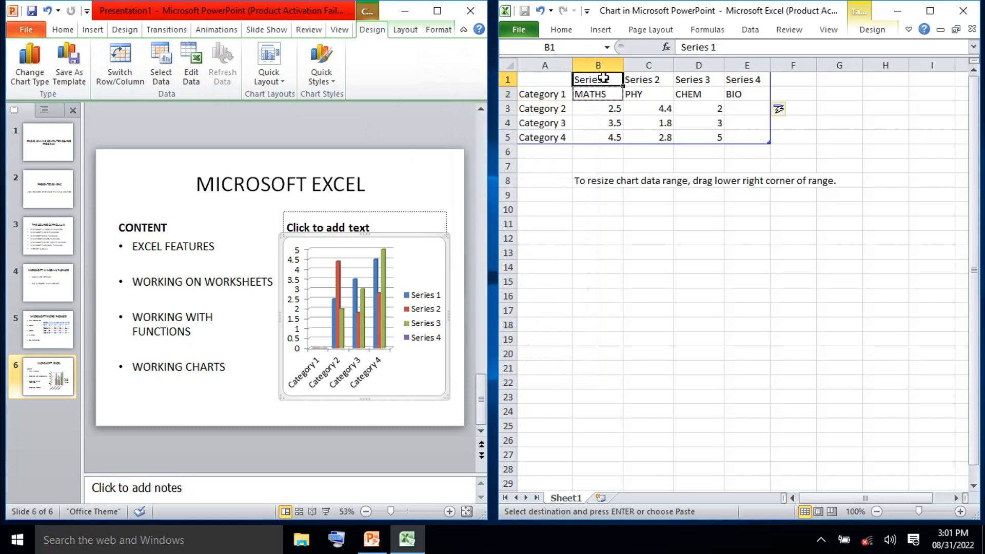
right_click(604, 78)
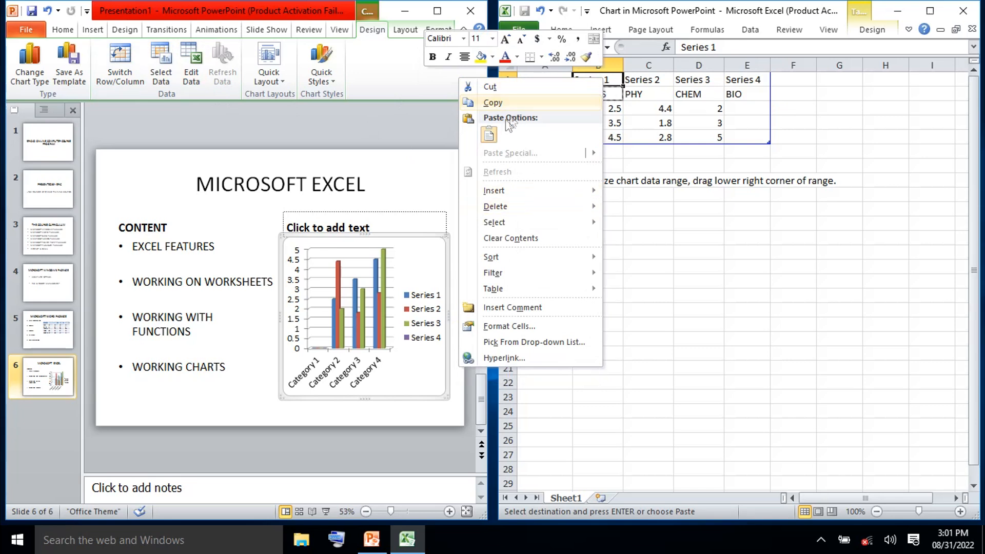
left_click(490, 132)
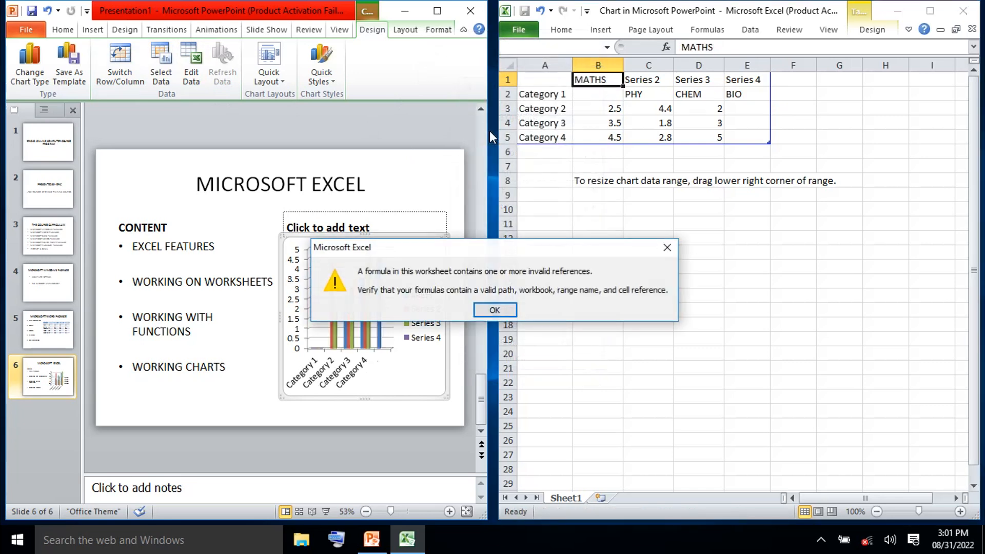
left_click(667, 248)
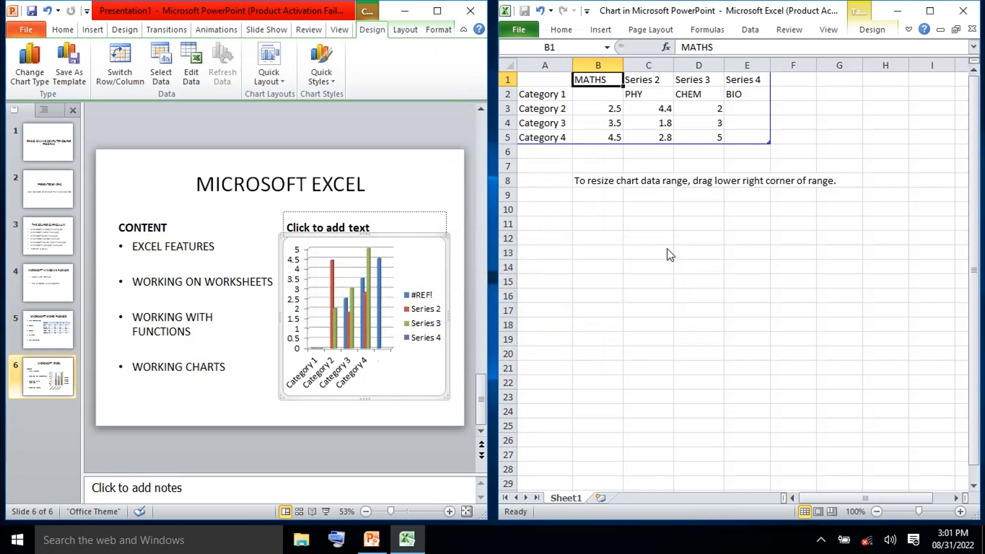
Step: Move PHY from cell C2 to C1, replacing the Series 2 header
left_click(642, 94)
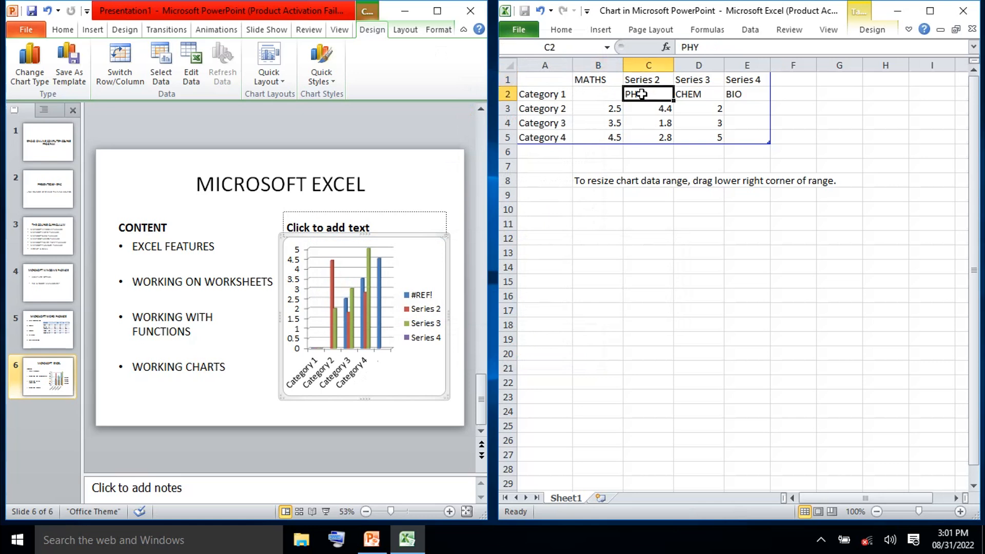
right_click(642, 94)
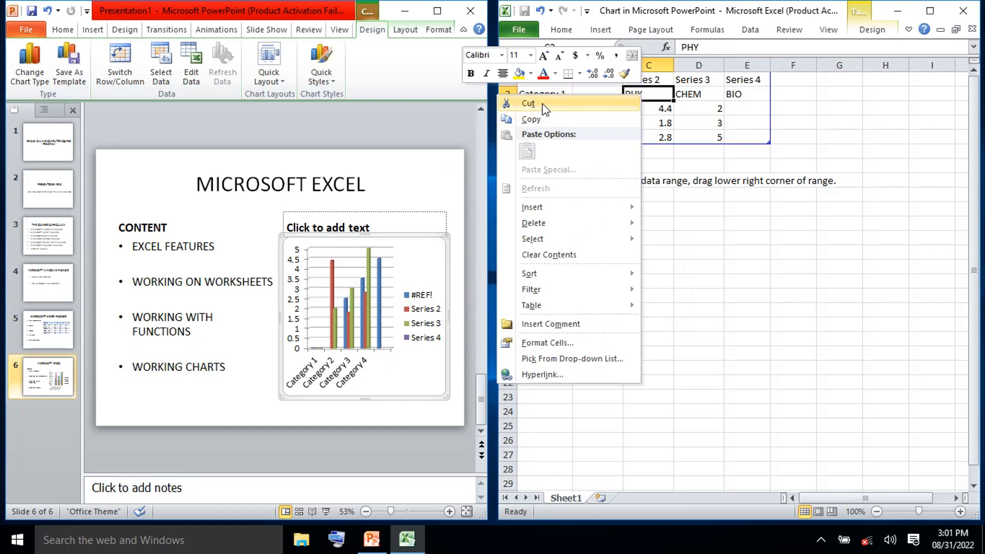
left_click(529, 103)
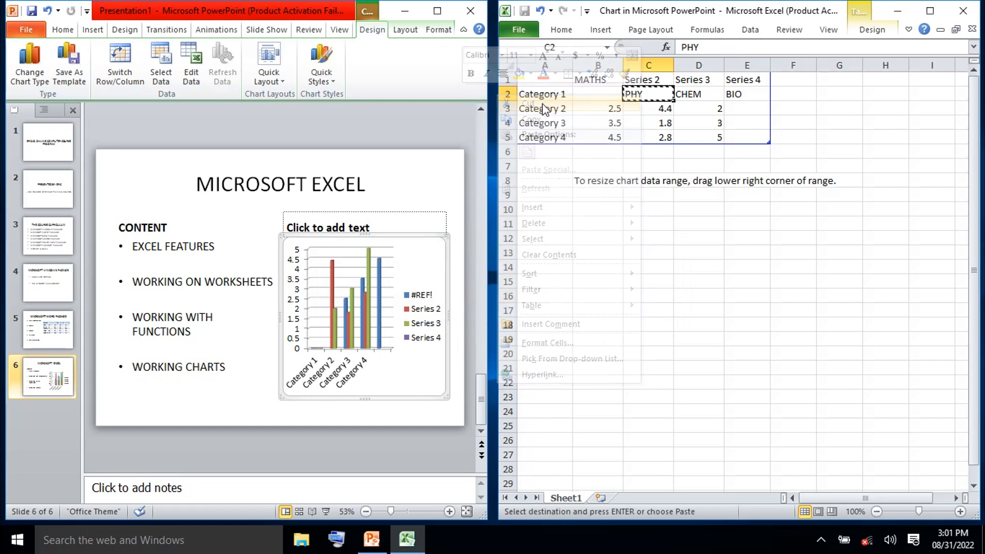
left_click(654, 81)
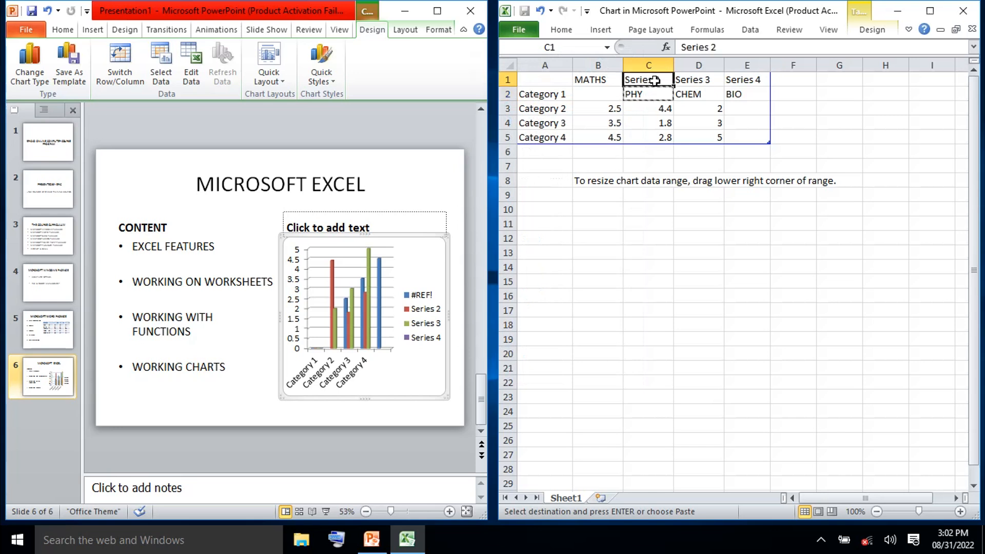
right_click(655, 81)
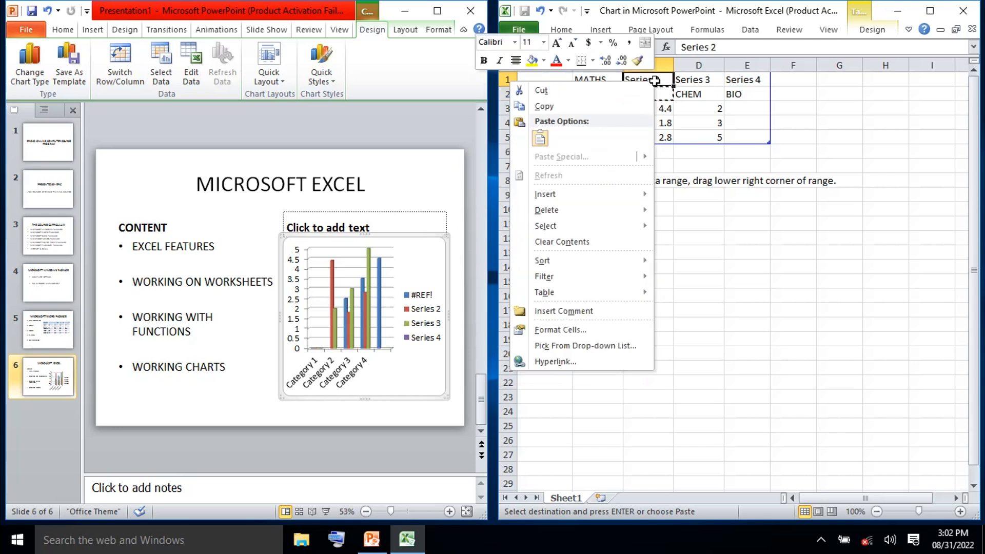
left_click(542, 139)
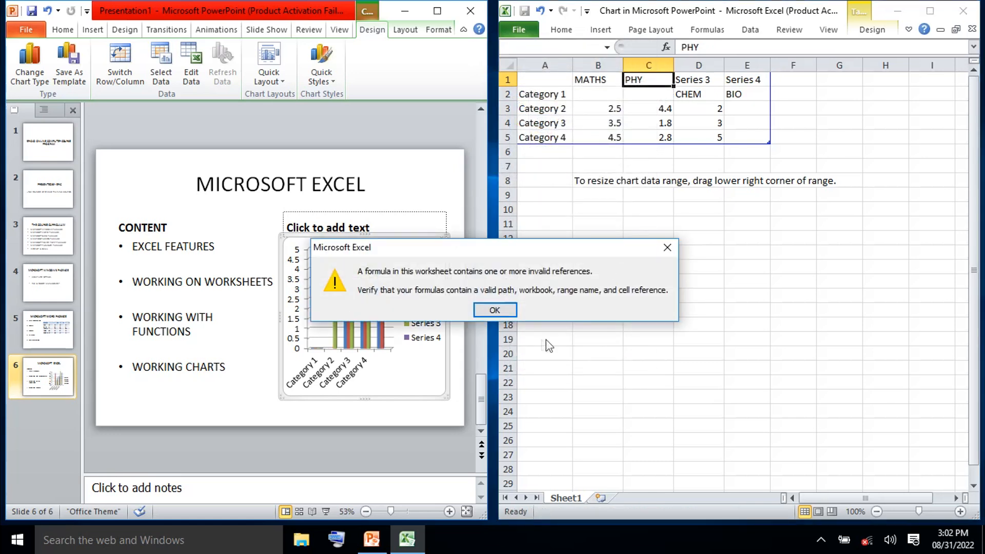
left_click(667, 248)
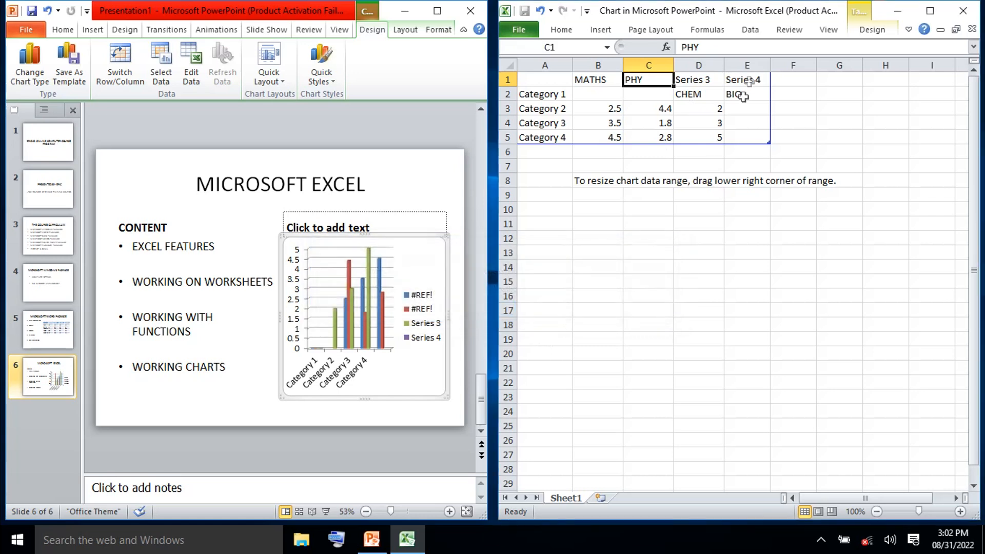
Step: Move CHEM from cell D2 to D1, replacing the Series 3 header
left_click(700, 93)
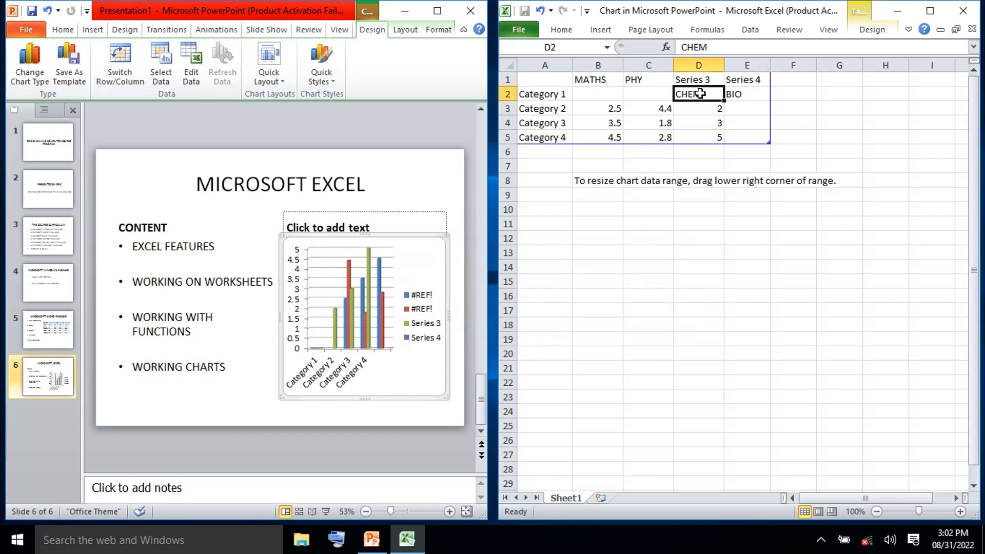
right_click(700, 93)
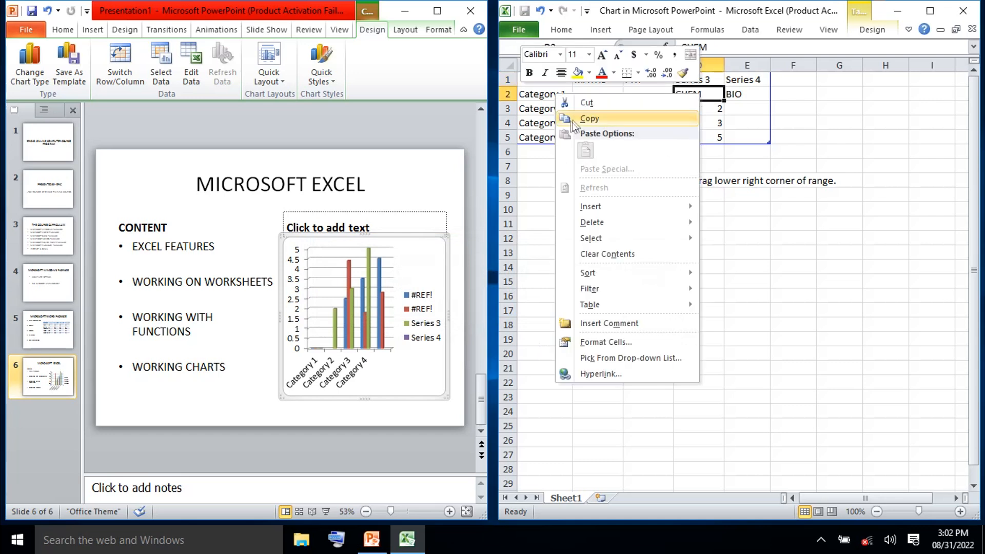
left_click(586, 117)
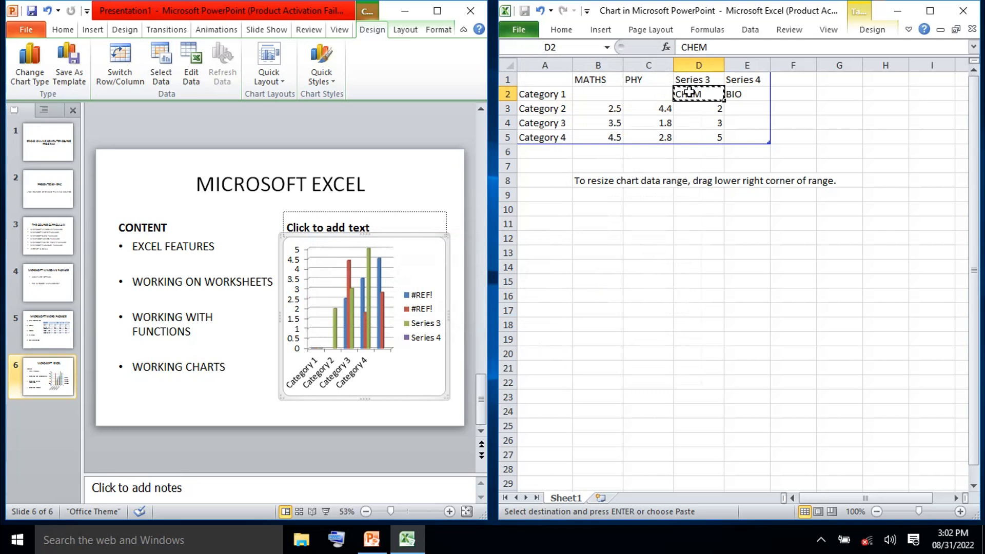
left_click(695, 81)
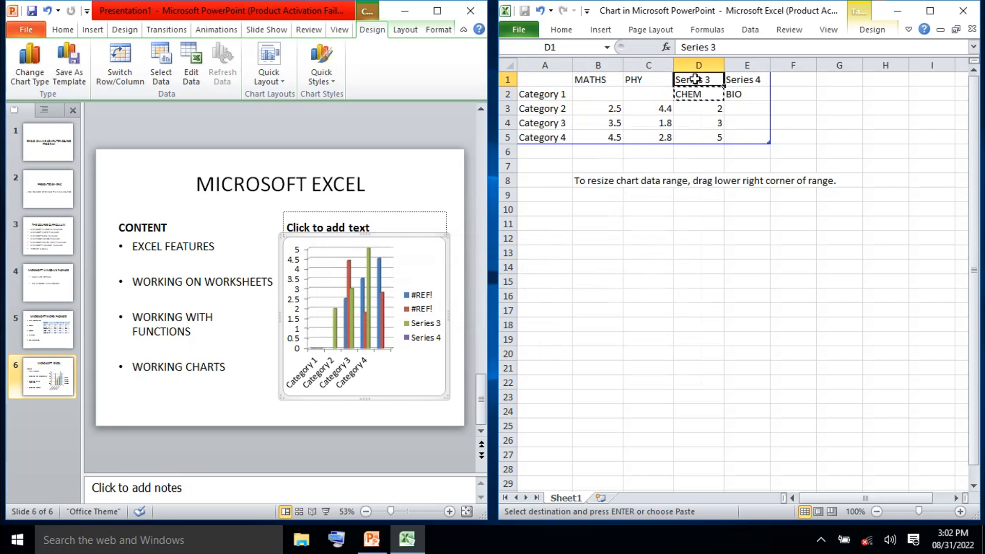
right_click(695, 79)
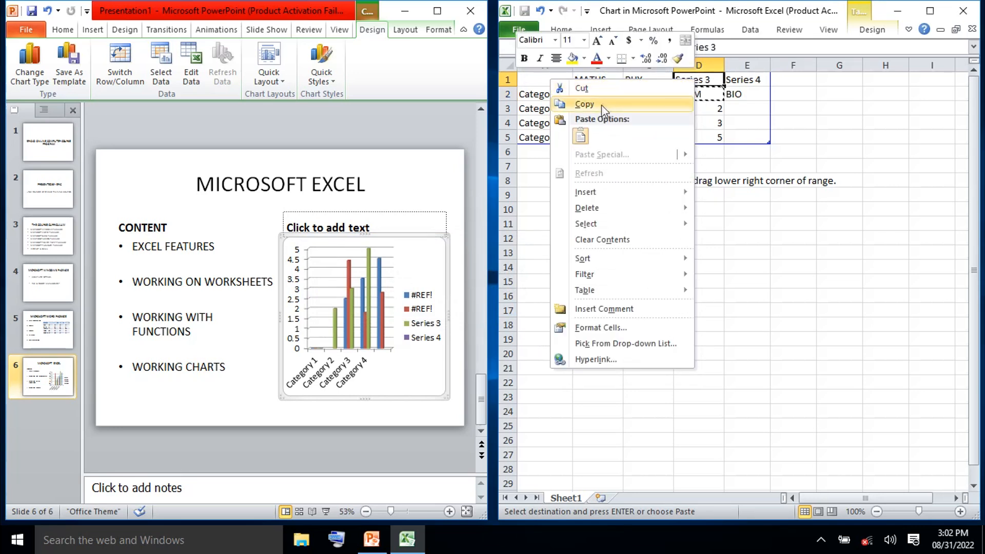
left_click(582, 135)
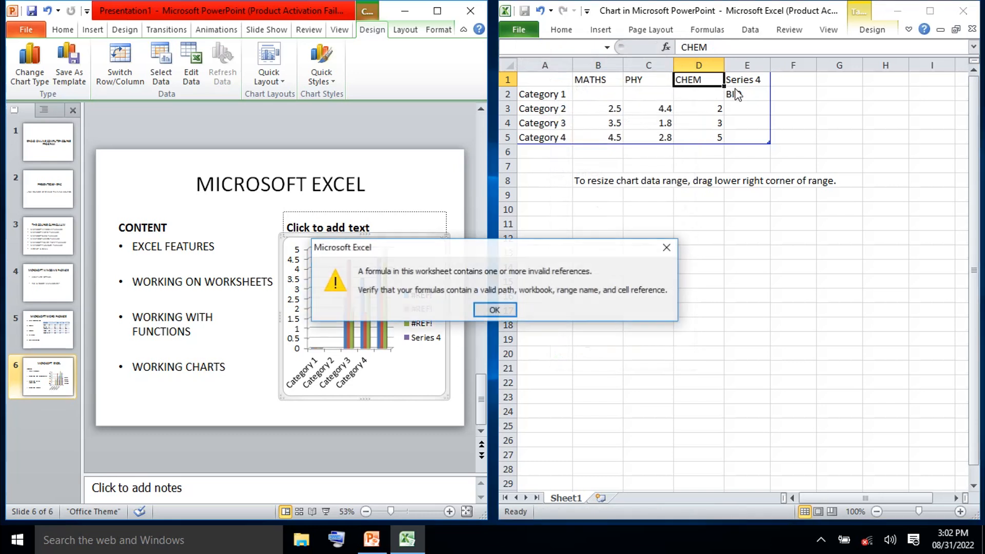
left_click(511, 310)
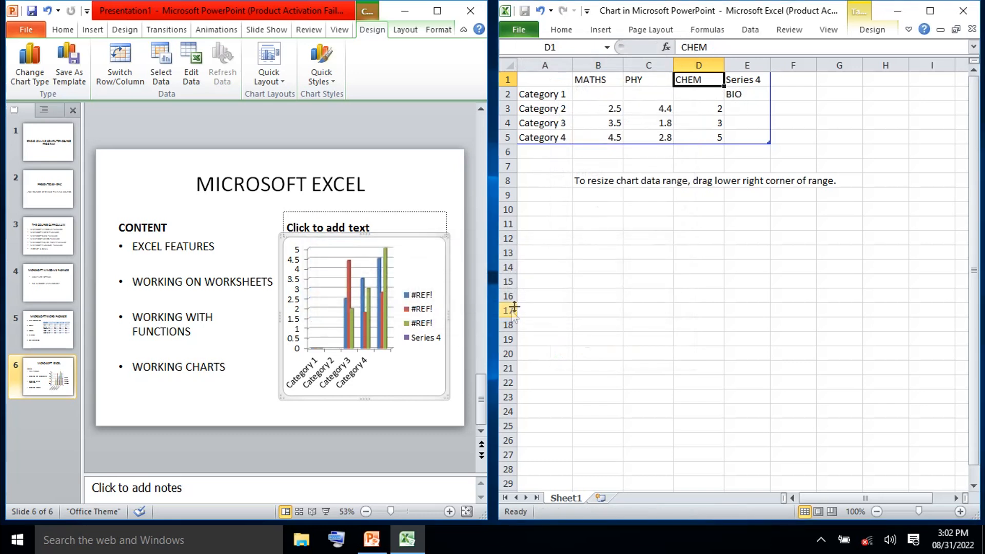
Step: Move BIO from cell E2 to E1, replacing the Series 4 header
left_click(749, 94)
right_click(749, 93)
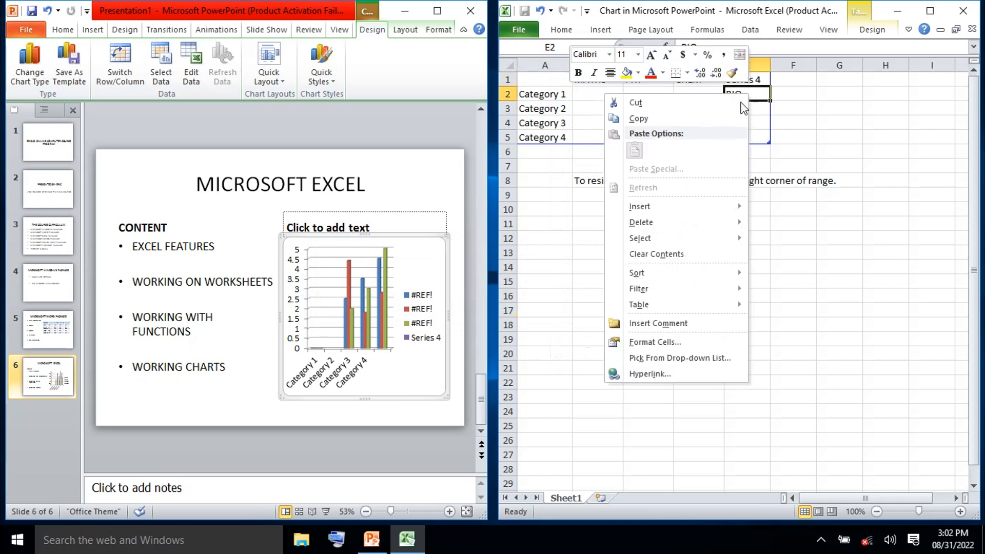
left_click(637, 103)
left_click(644, 109)
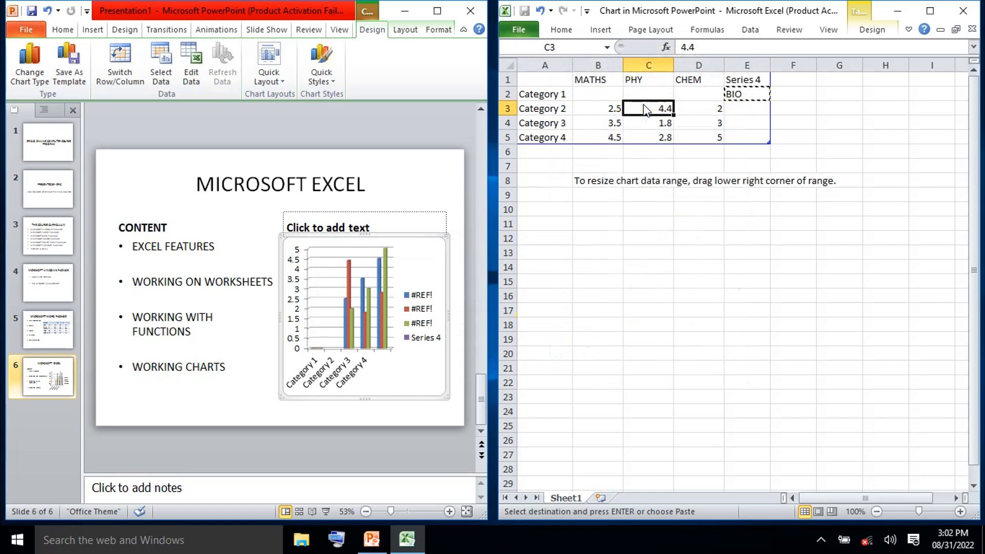
left_click(743, 78)
right_click(742, 78)
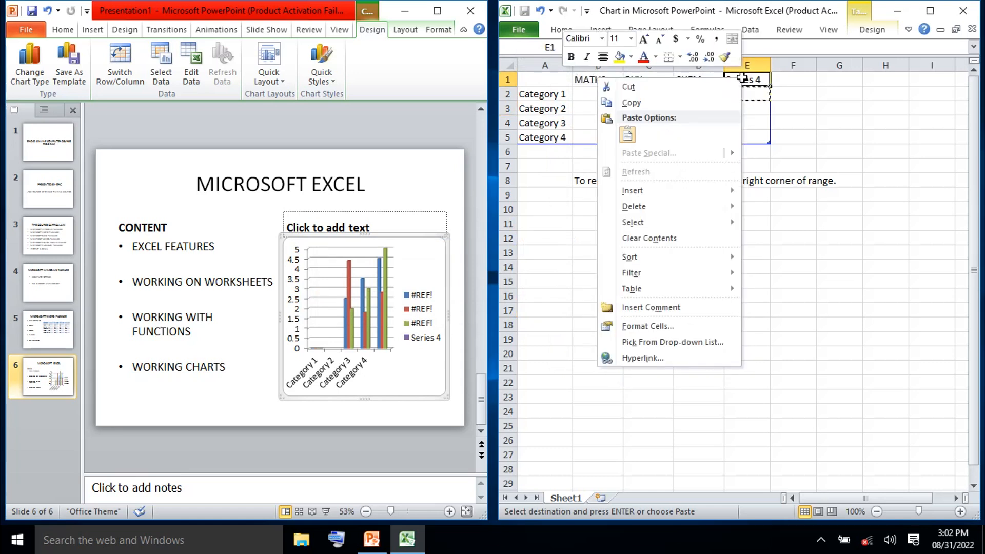
scroll(742, 77, "down", 1)
scroll(743, 77, "down", 2)
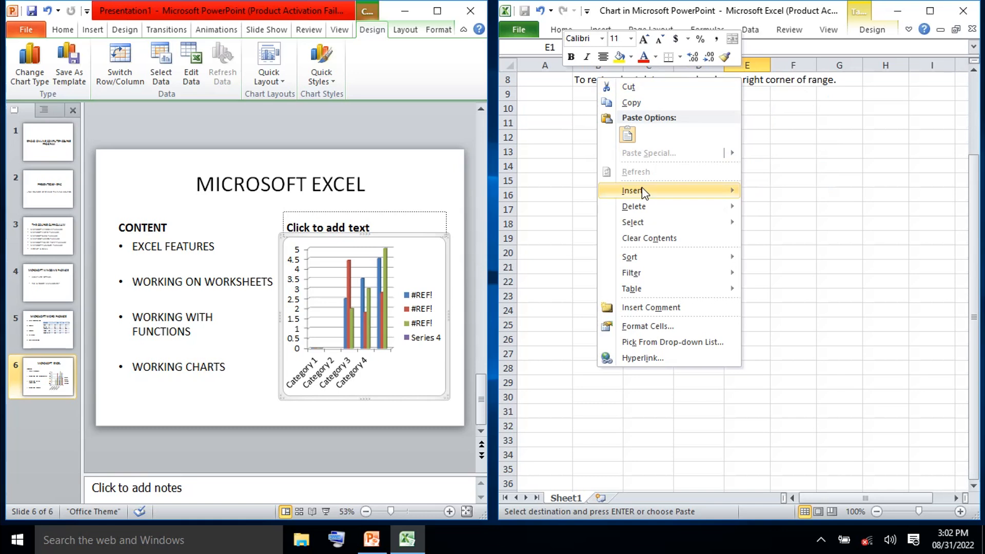
left_click(627, 137)
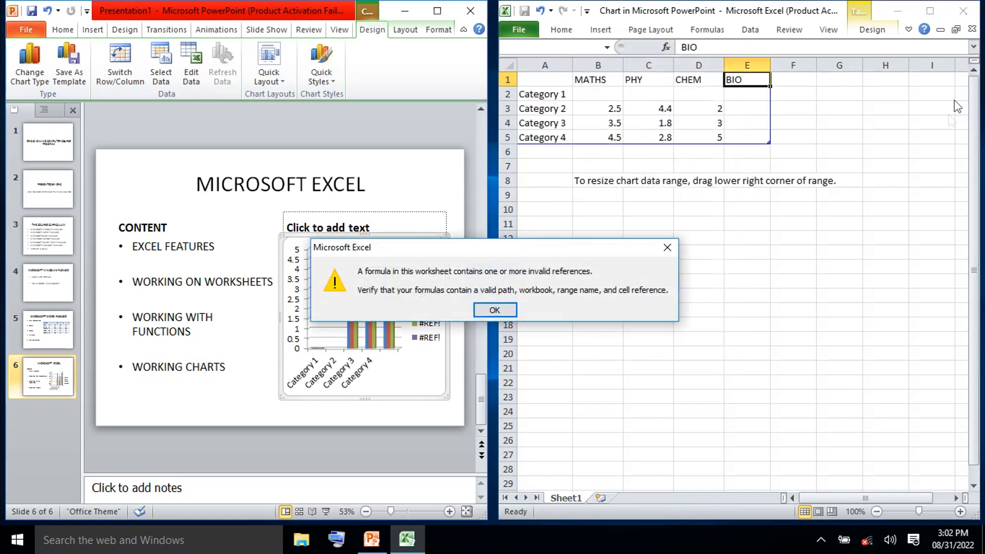
left_click(502, 309)
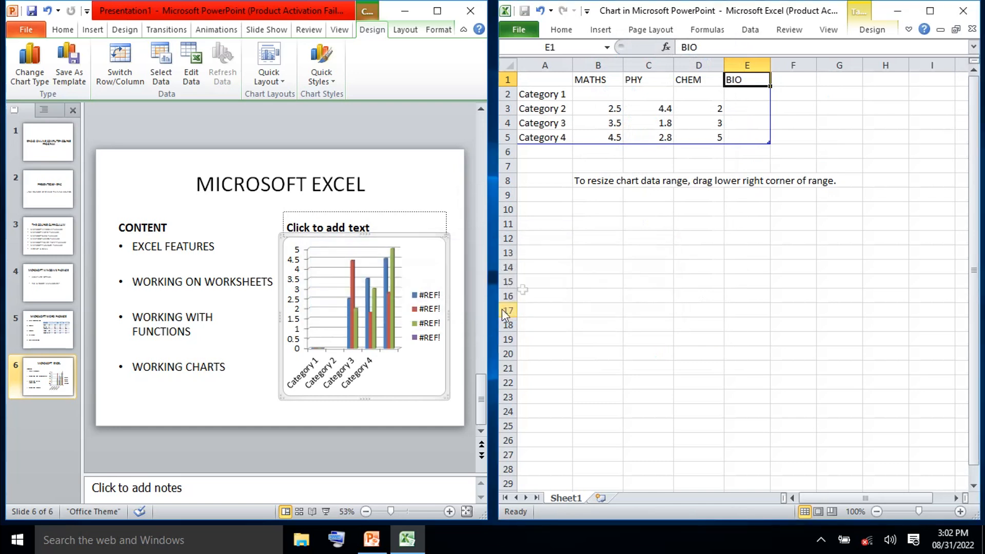
Step: Replace the category labels in cells A2 to A5 with the four students' first names
left_click(549, 98)
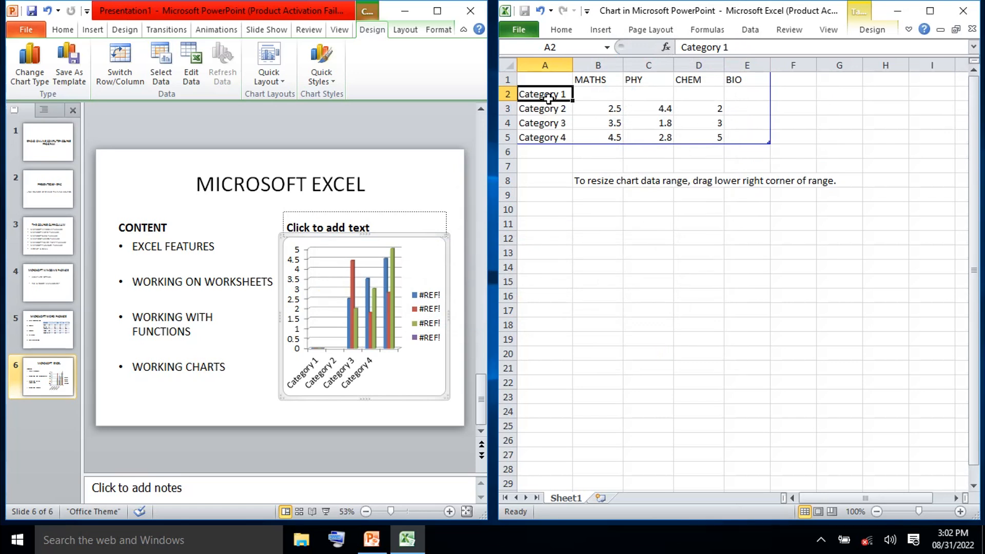
type("LILIAN")
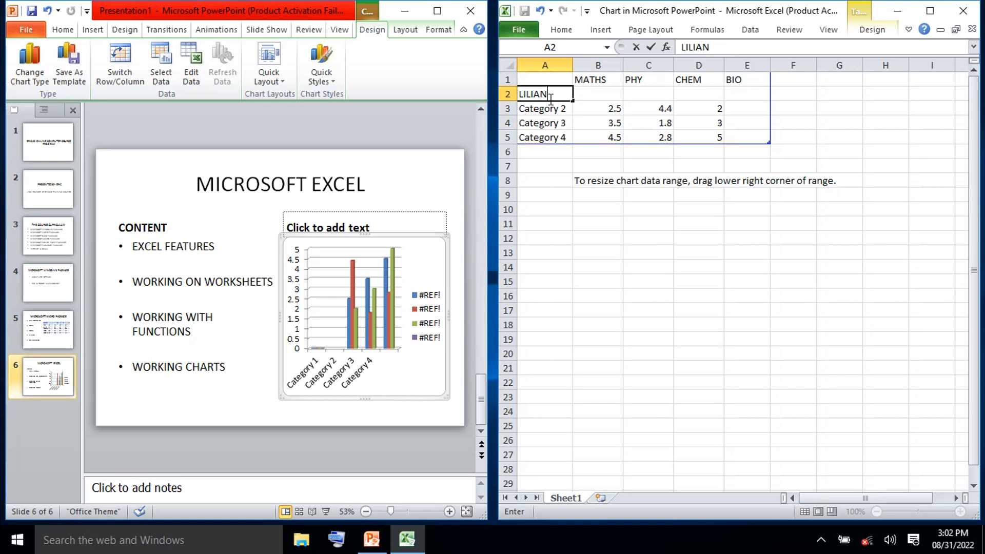
key("Return")
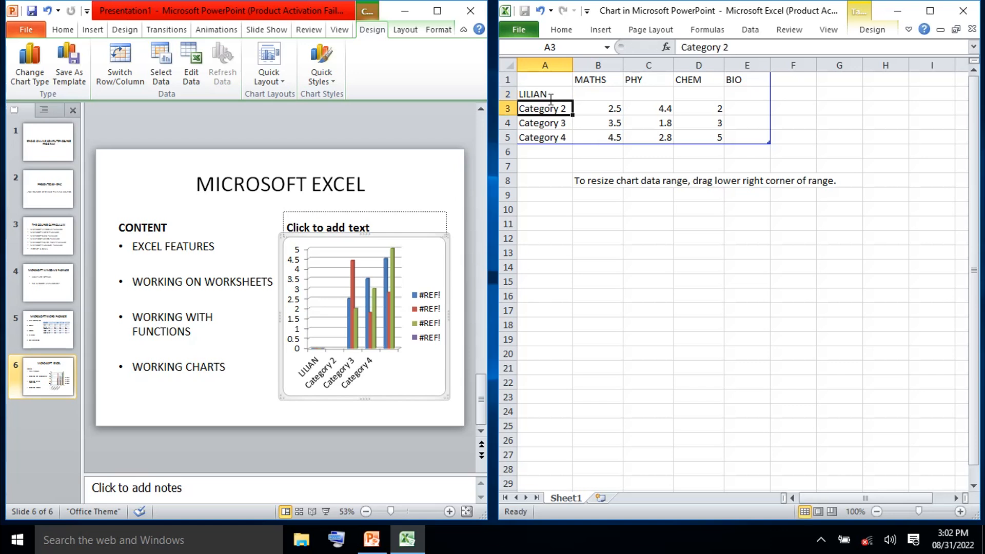
type("FESTUS")
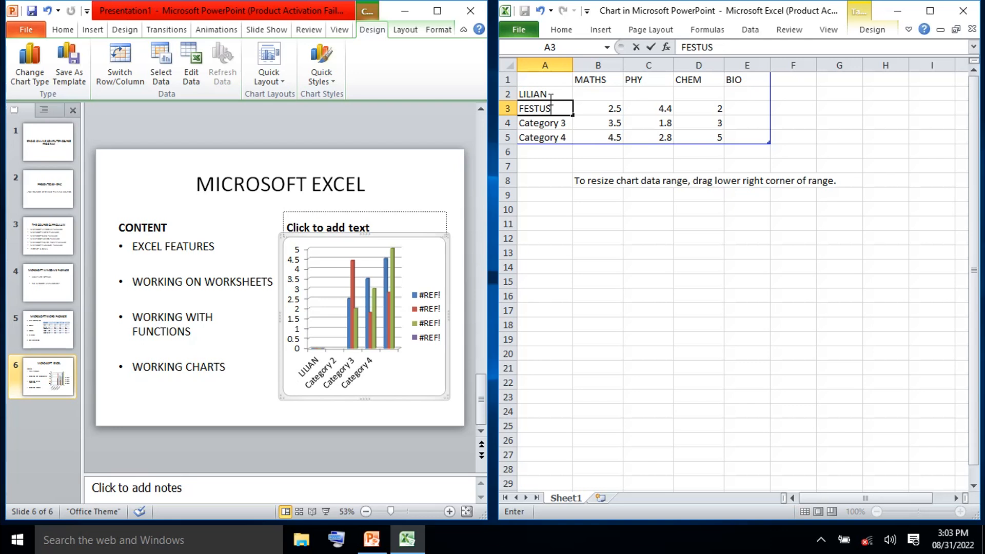
key("Return")
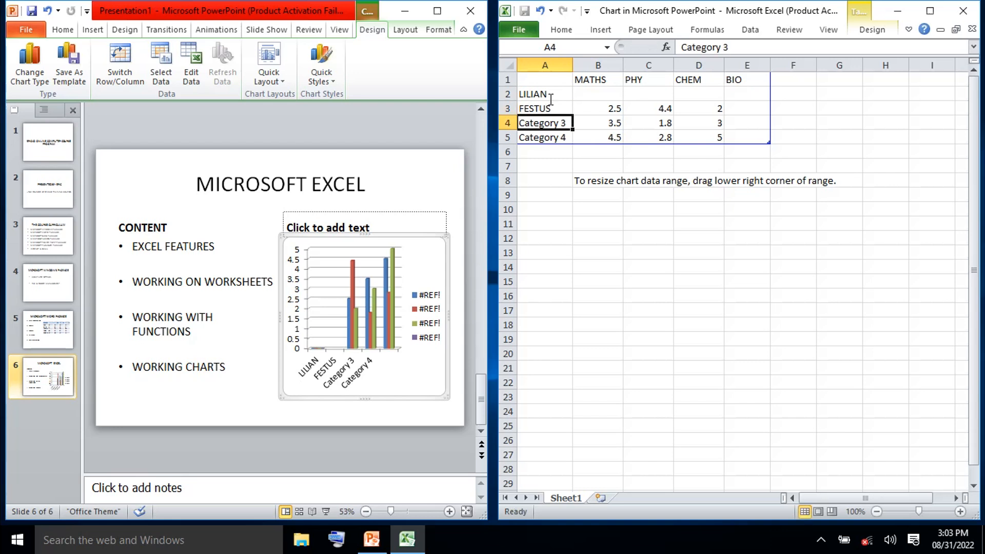
type("VERON")
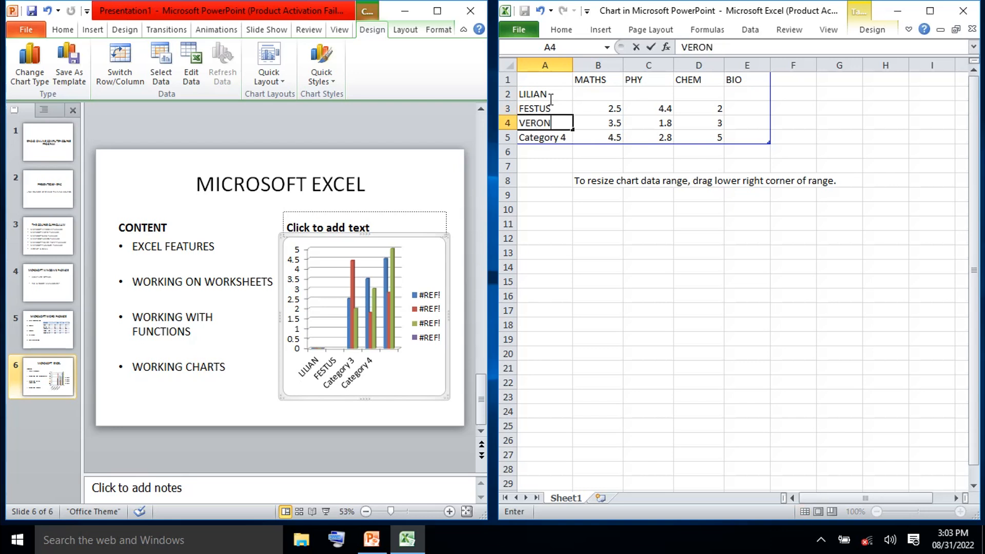
type("ICA")
key("Return")
type("MERCY")
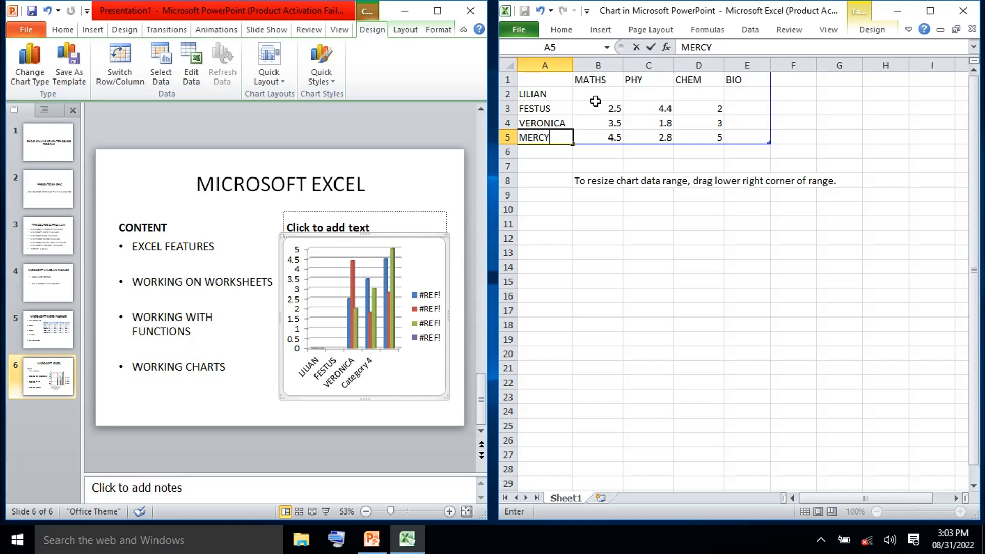
Step: Fill the second student's marks in cells B3 to E3 with 78, 85, 93 and 58
left_click(604, 108)
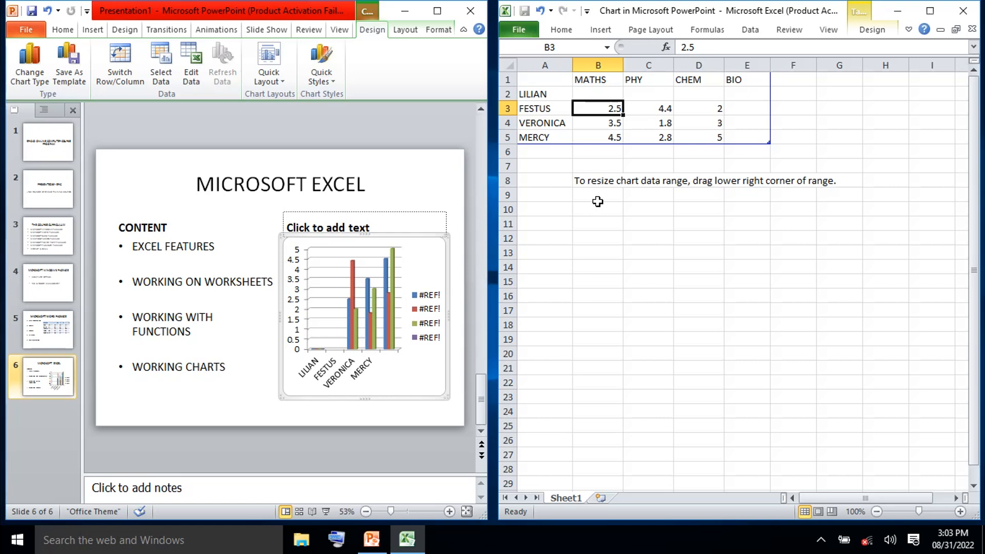
type("78")
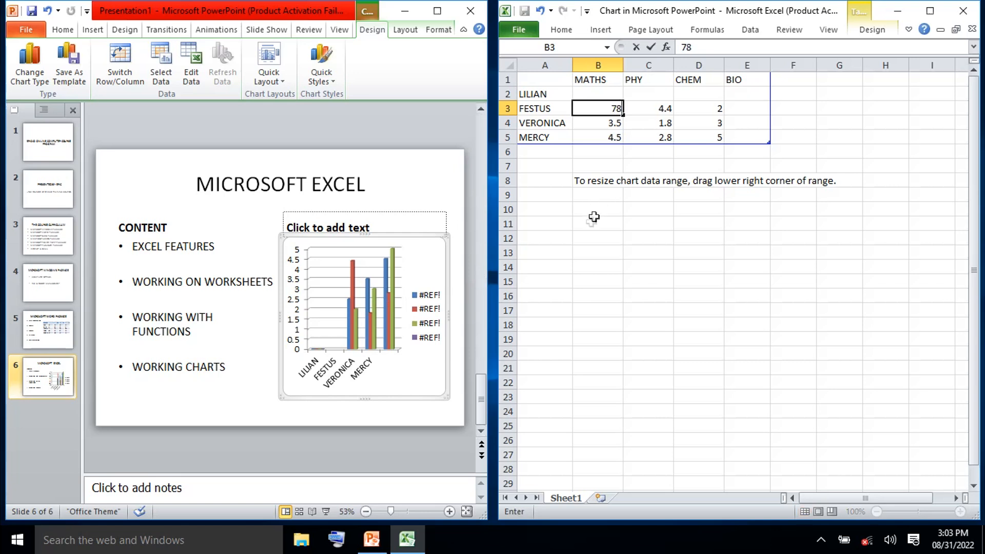
key("Tab")
type("85")
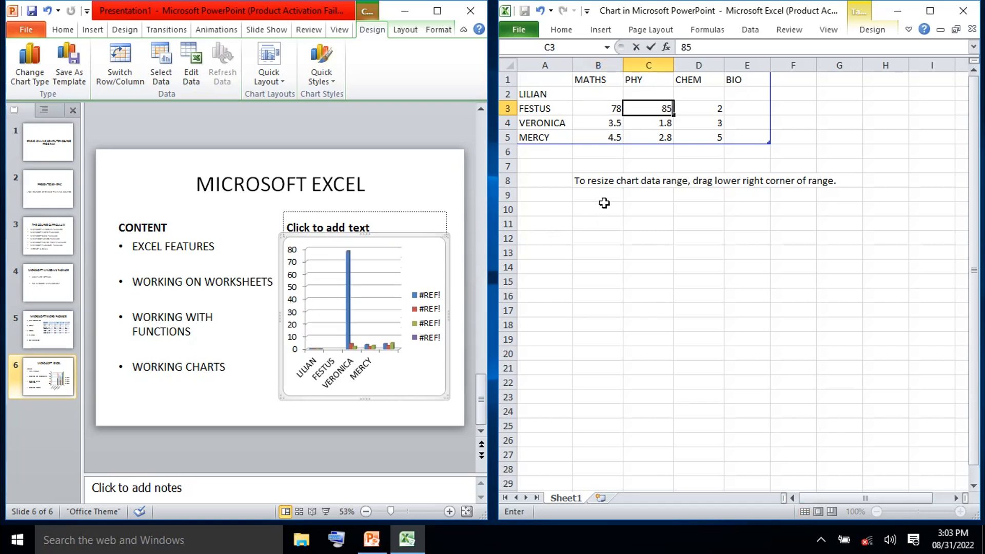
key("Tab")
type("93")
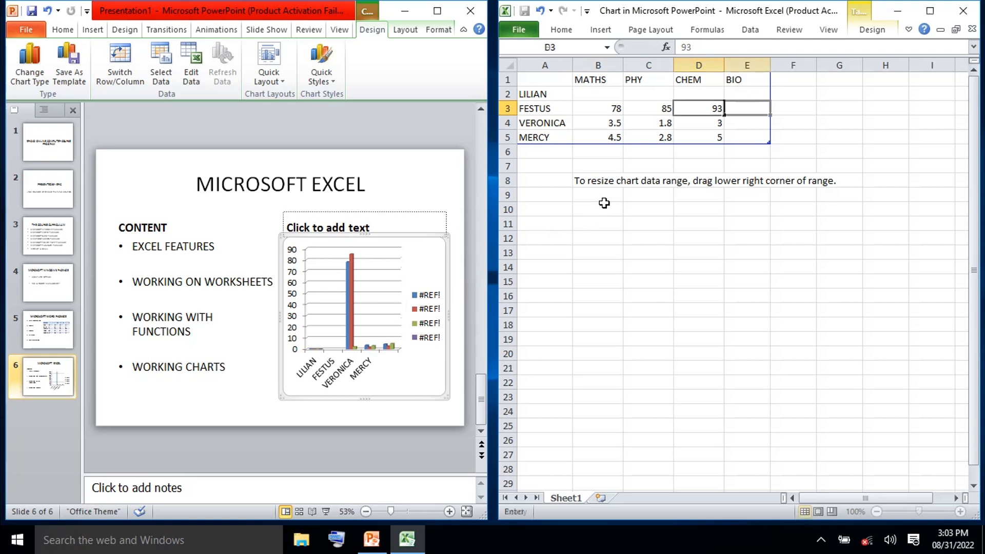
key("Tab")
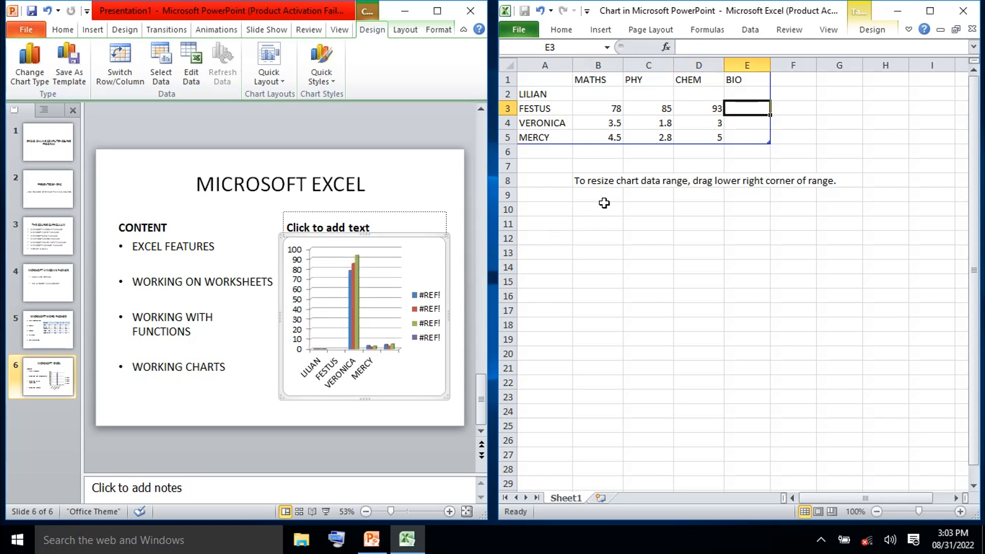
type("58")
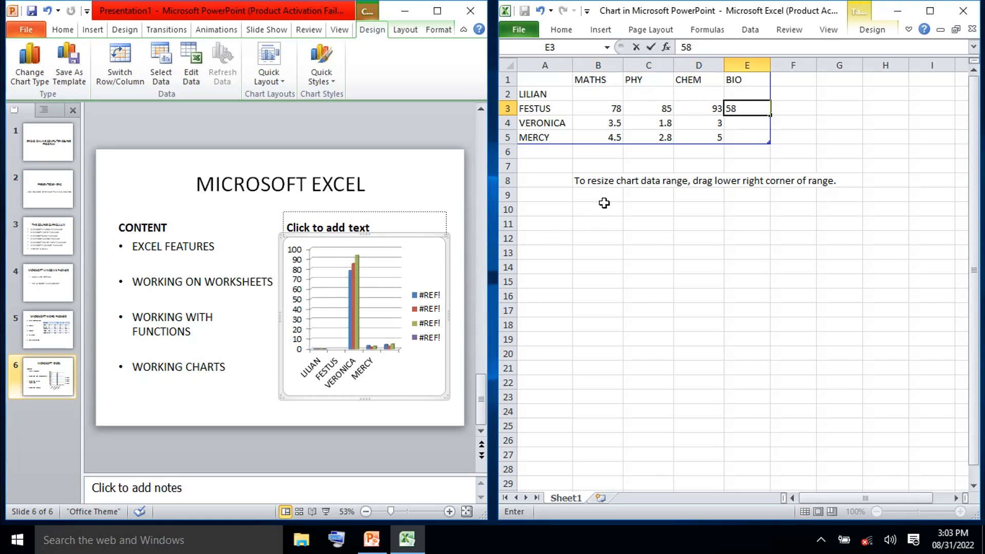
key("Return")
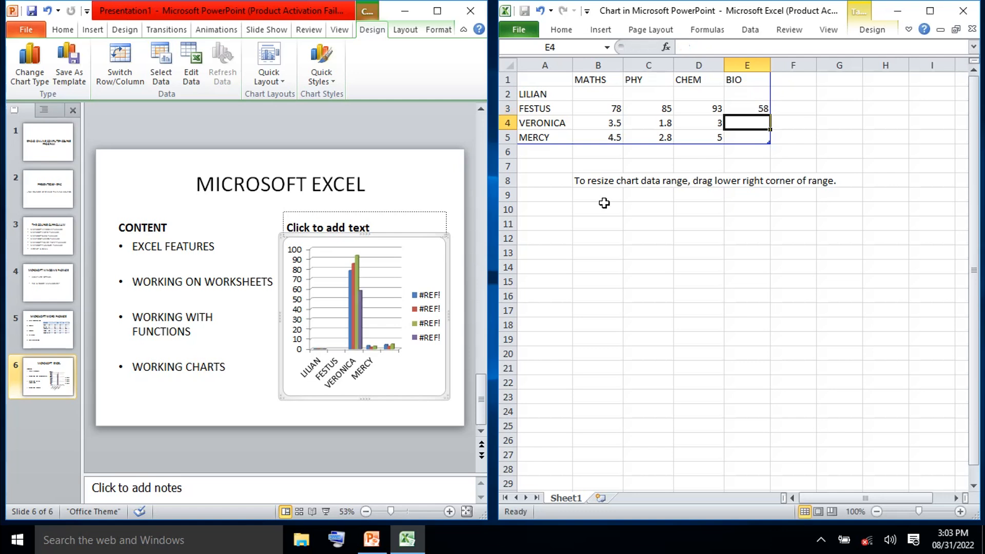
Step: Enter the third student's BIO mark of 62 in cell E4 and CHEM mark of 81 in cell D4
type("62")
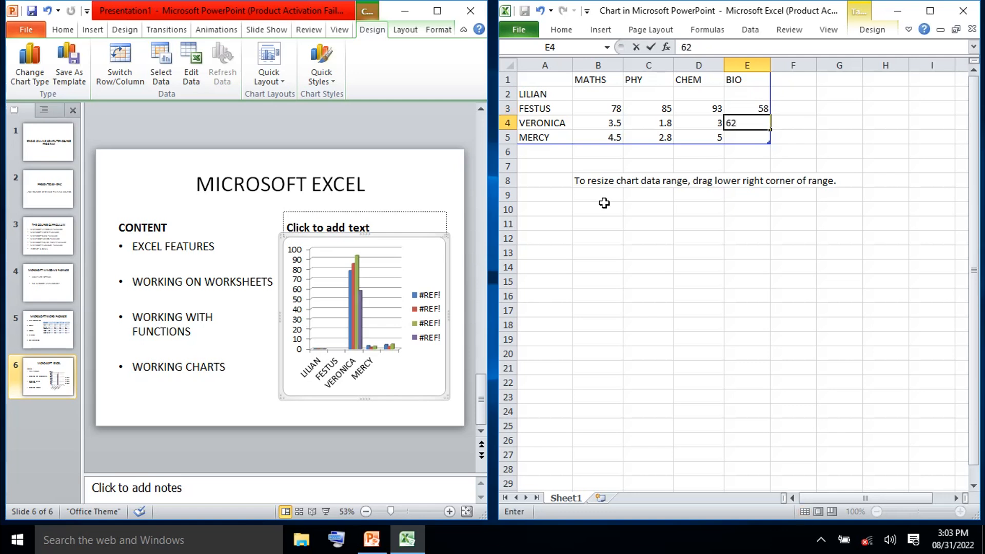
key("Left")
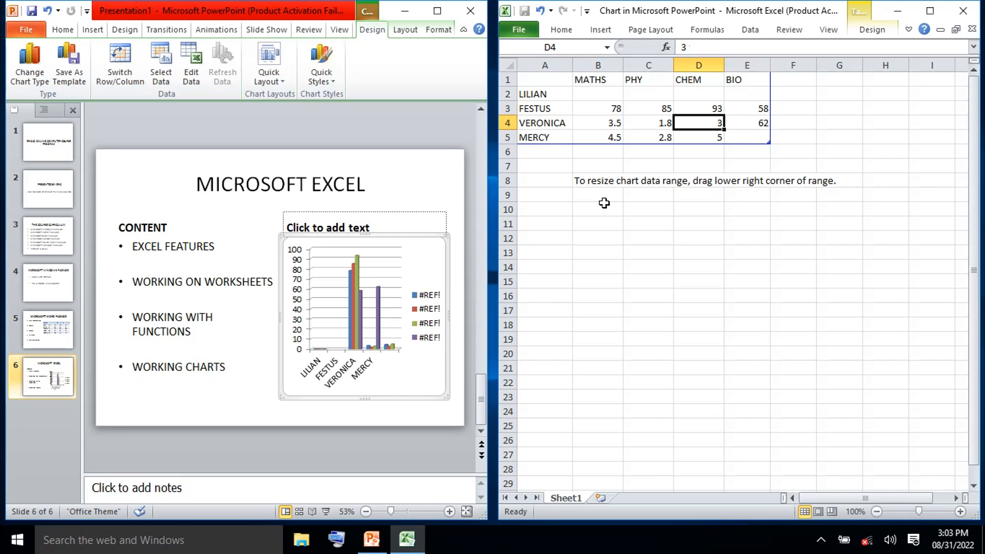
type("81")
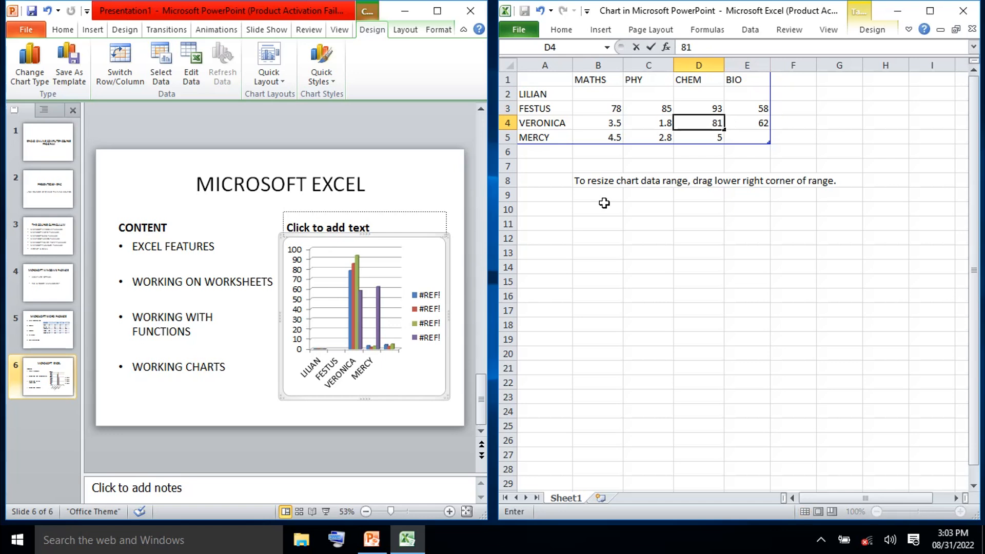
Step: Fill the fourth student's marks in cells B5 to E5 with 82, 60, 73 and 90
key("Down")
type("73")
key("Tab")
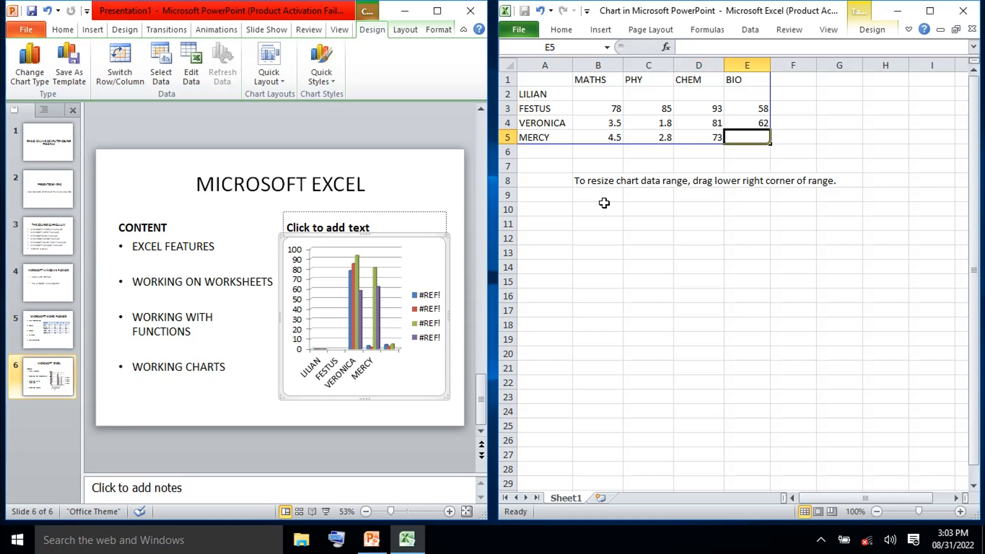
type("9")
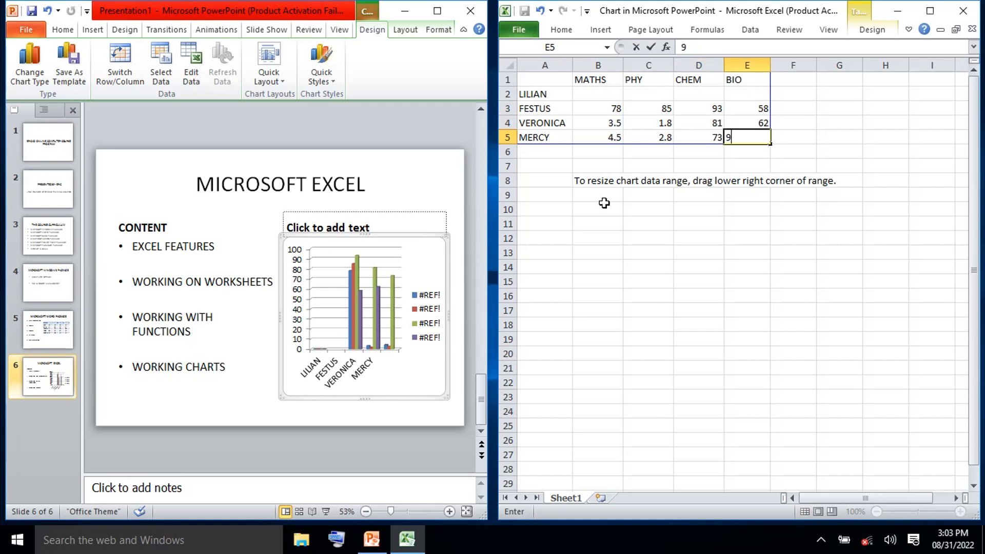
type("0")
key("Left")
key("Left")
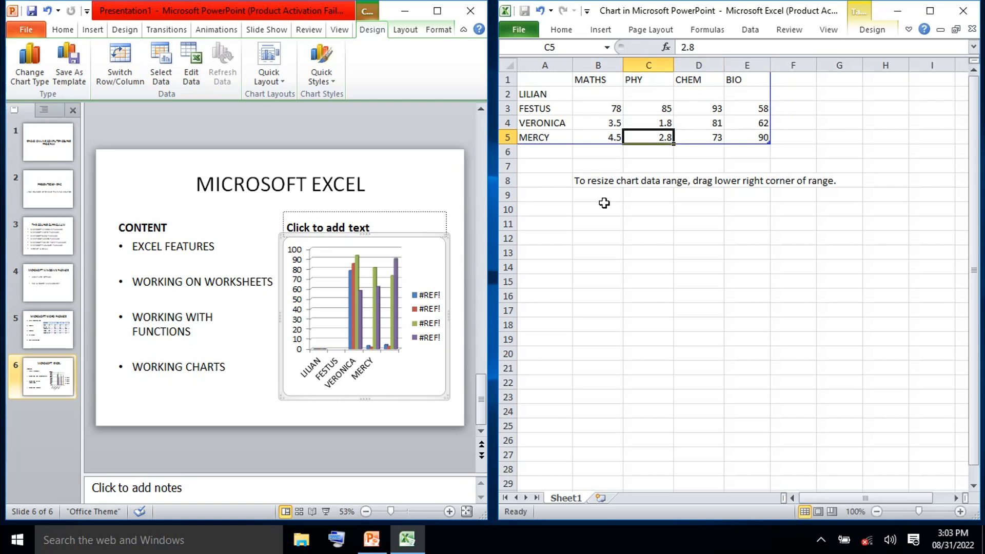
type("60")
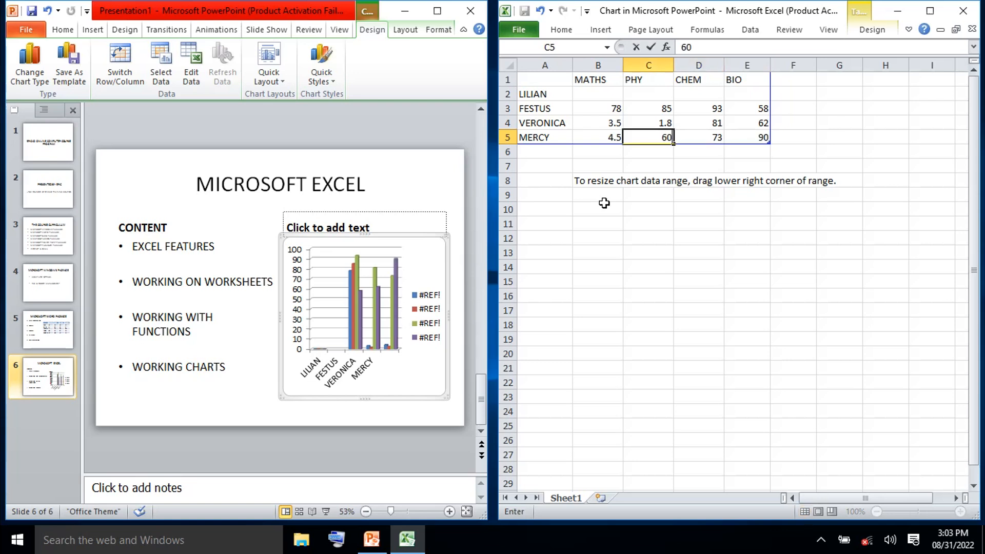
key("Left")
type("82")
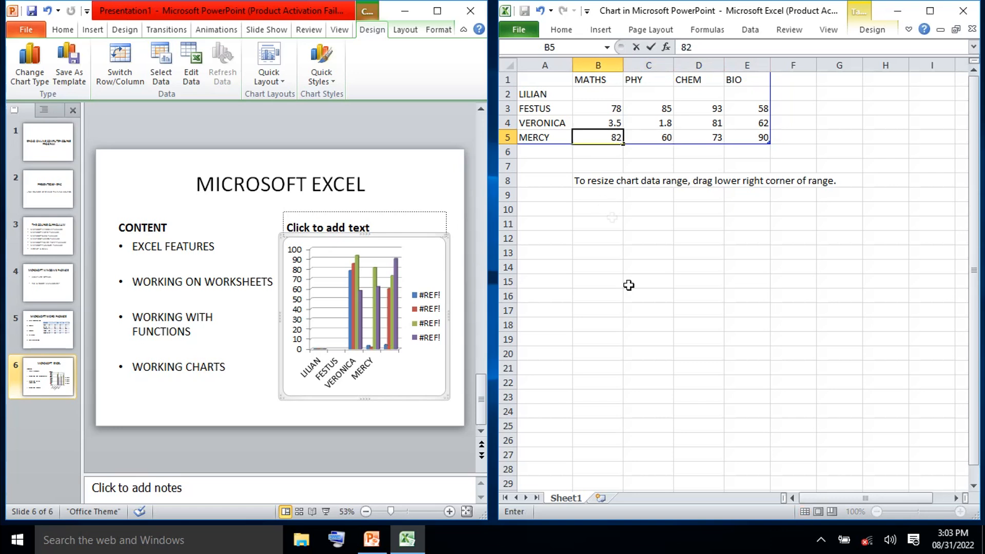
left_click(630, 311)
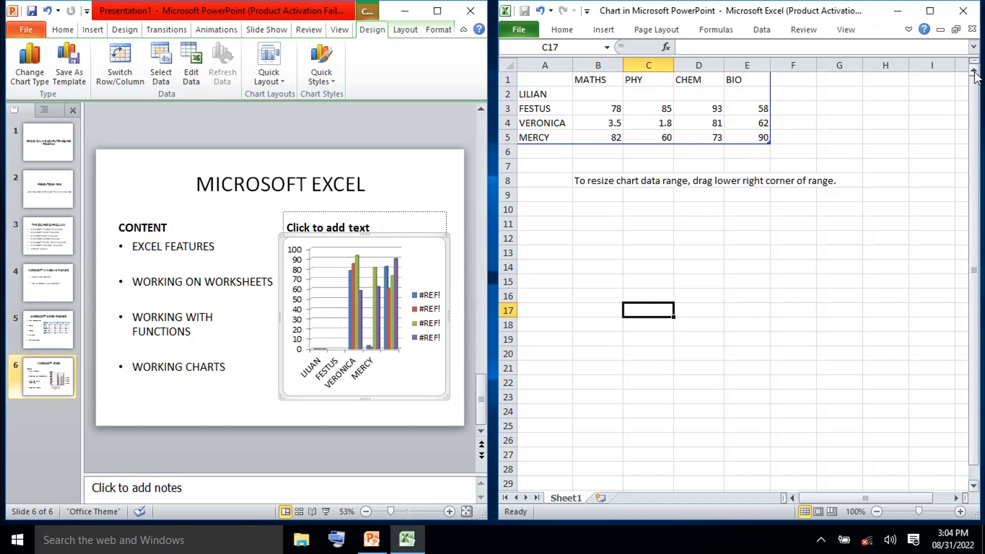
Step: Check the BIO and CHEM header cells and close the chart's data sheet
left_click(741, 81)
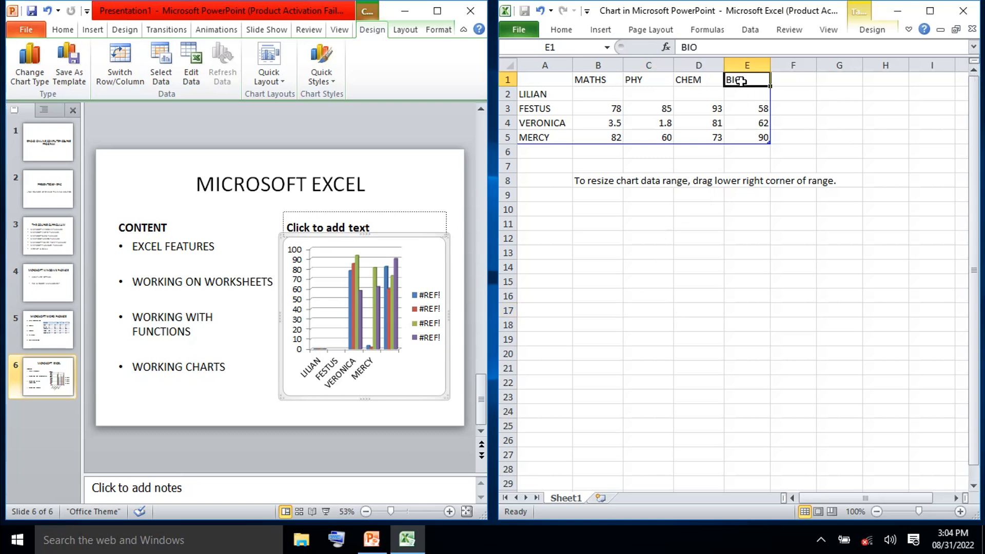
left_click(701, 82)
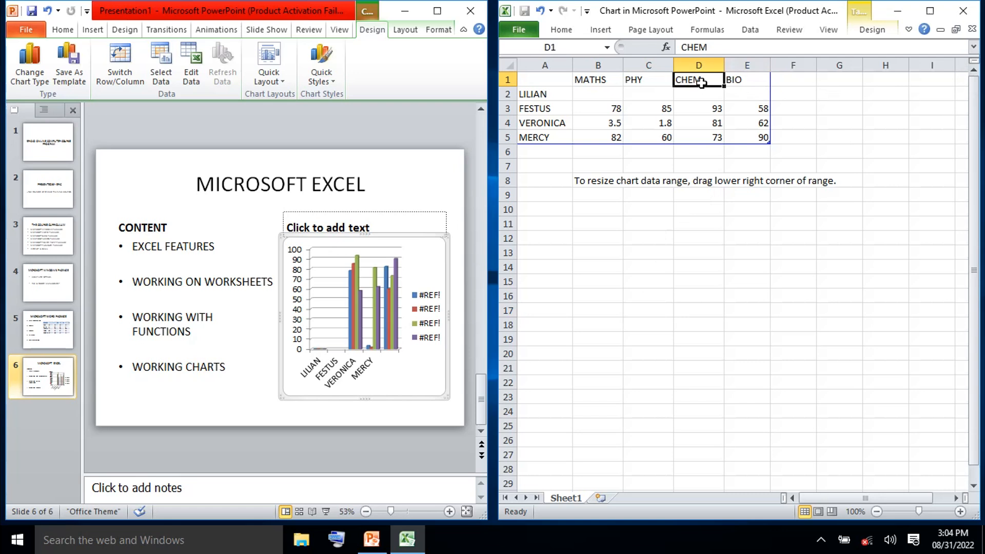
scroll(702, 82, "down", 1)
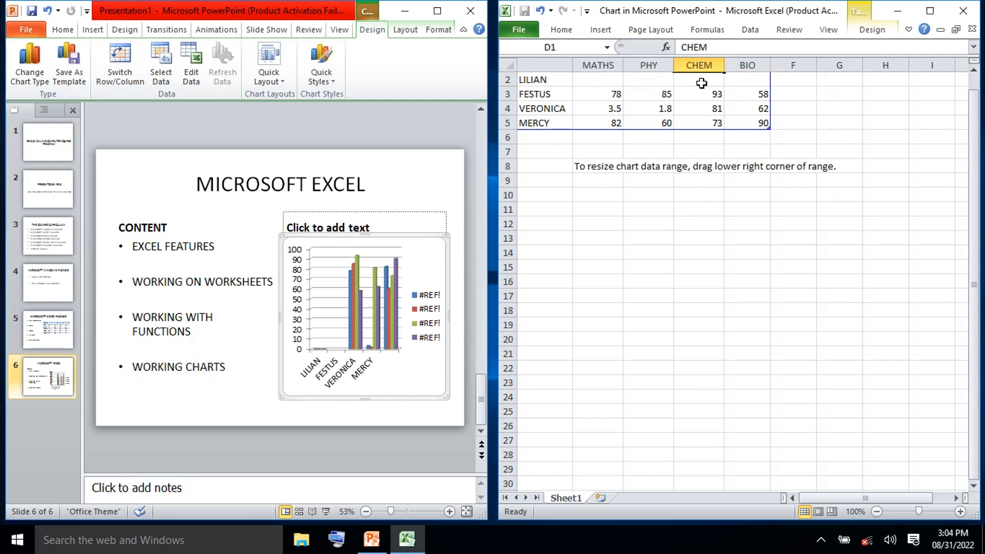
left_click(973, 69)
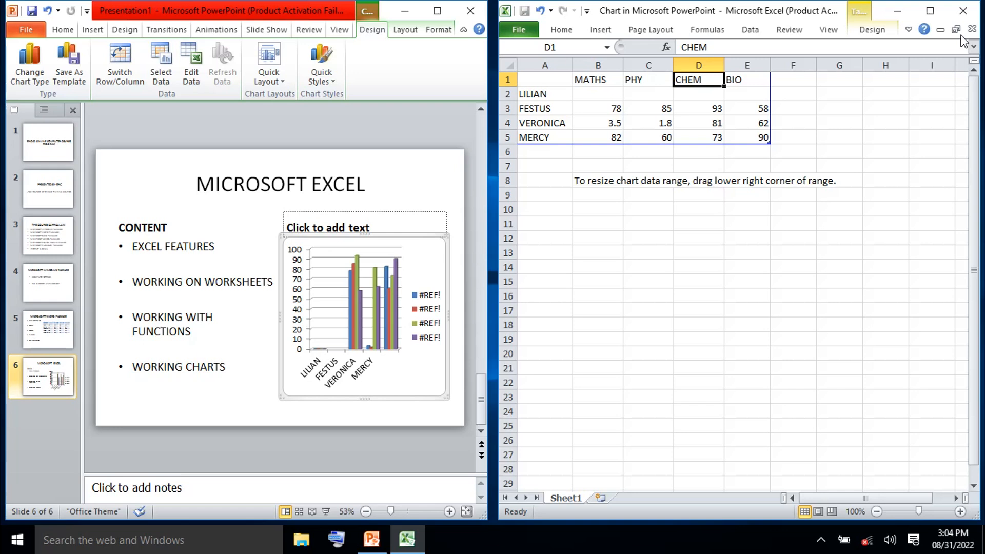
left_click(963, 10)
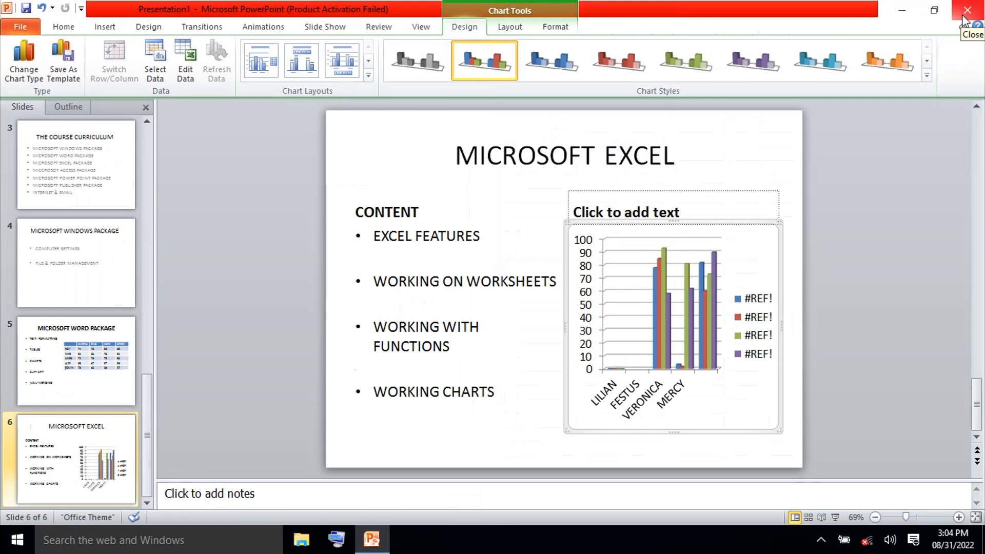
left_click(692, 285)
double_click(693, 285)
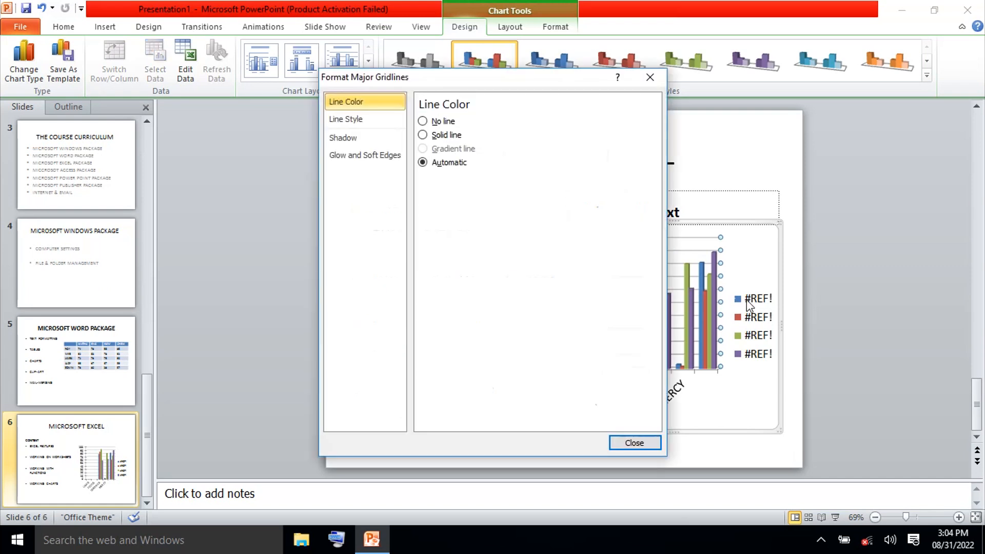
left_click(765, 300)
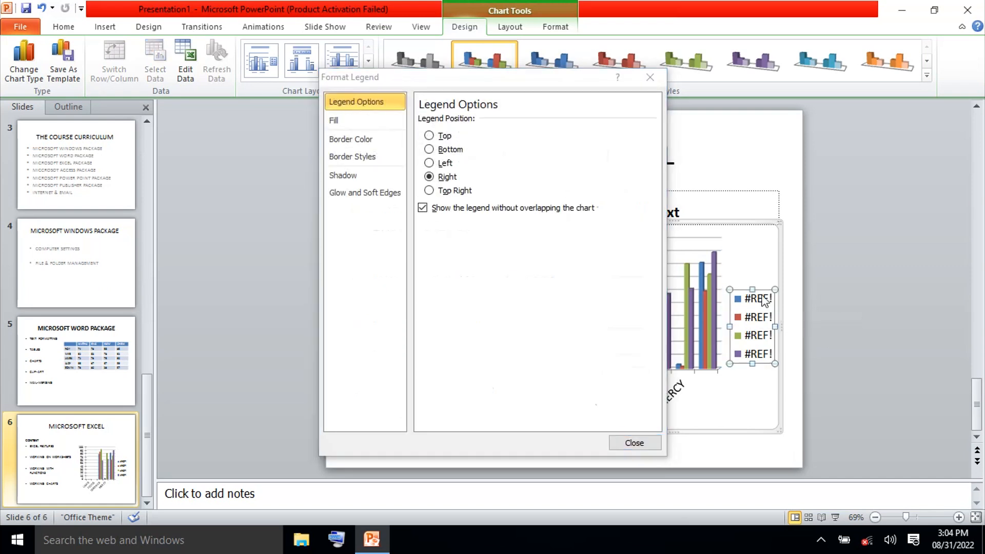
left_click(764, 300)
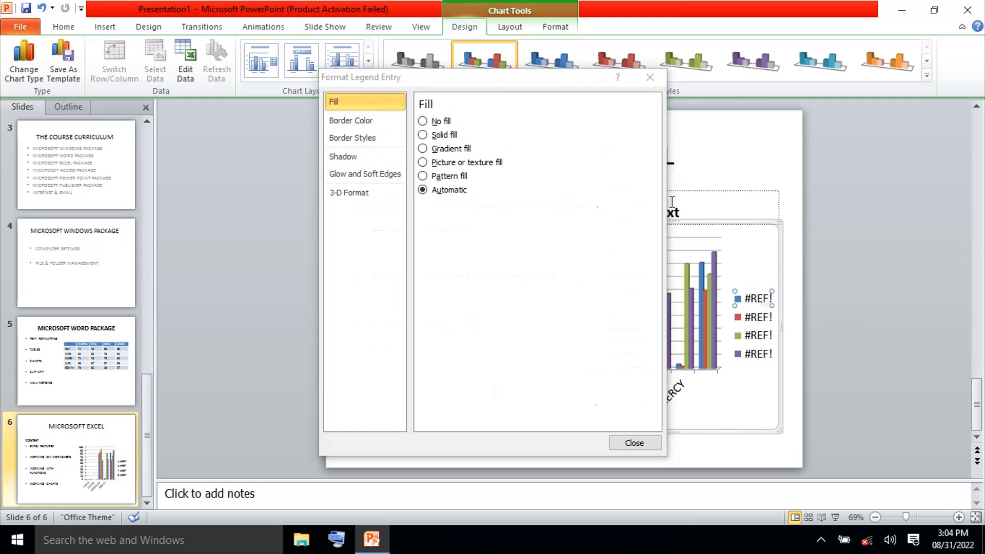
left_click(652, 78)
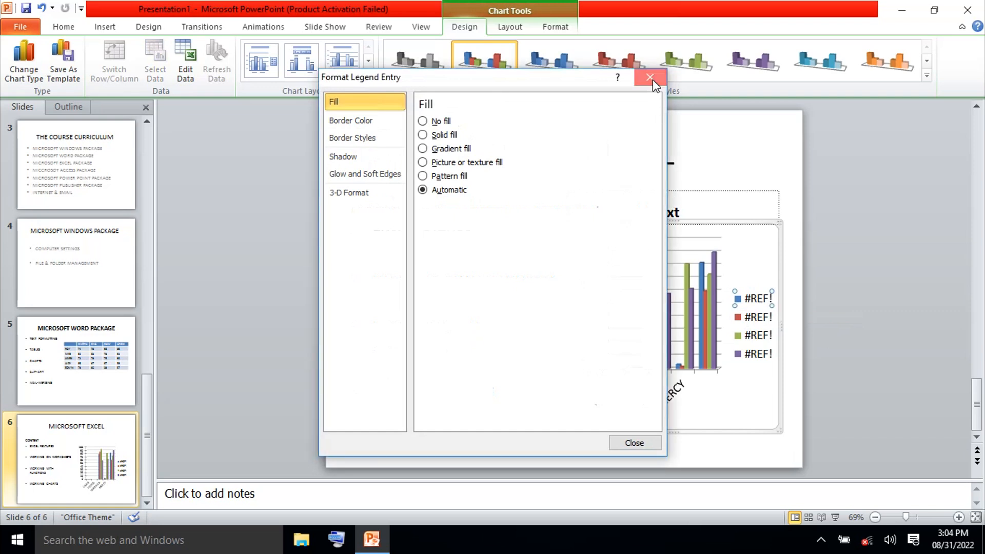
Step: Delete the chart from the MICROSOFT EXCEL slide and insert a new clustered column chart in its placeholder
left_click(735, 224)
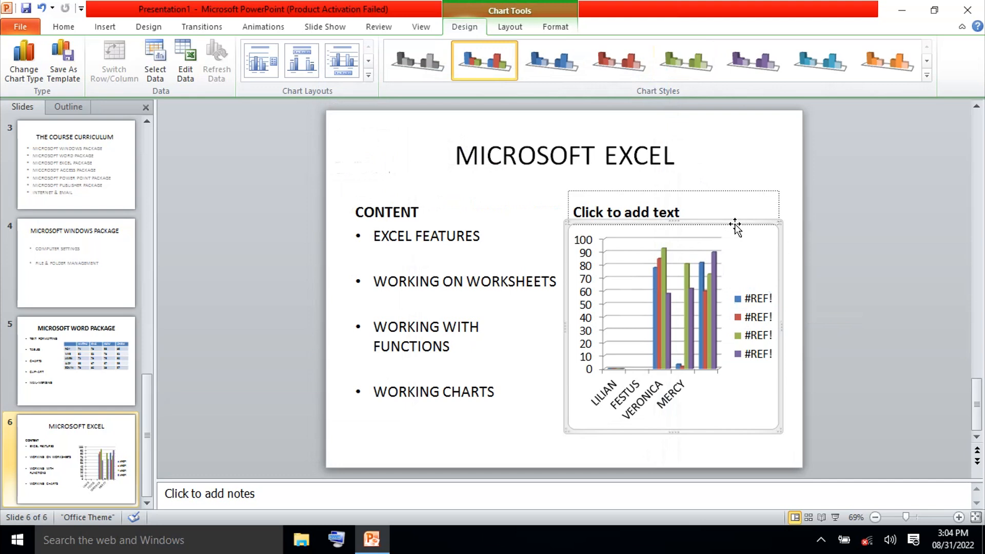
key("Delete")
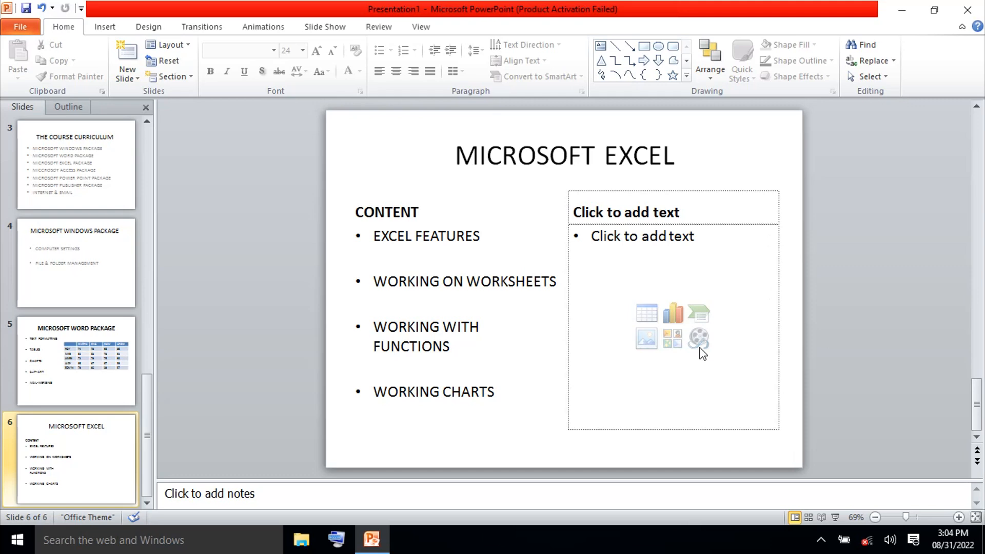
left_click(673, 313)
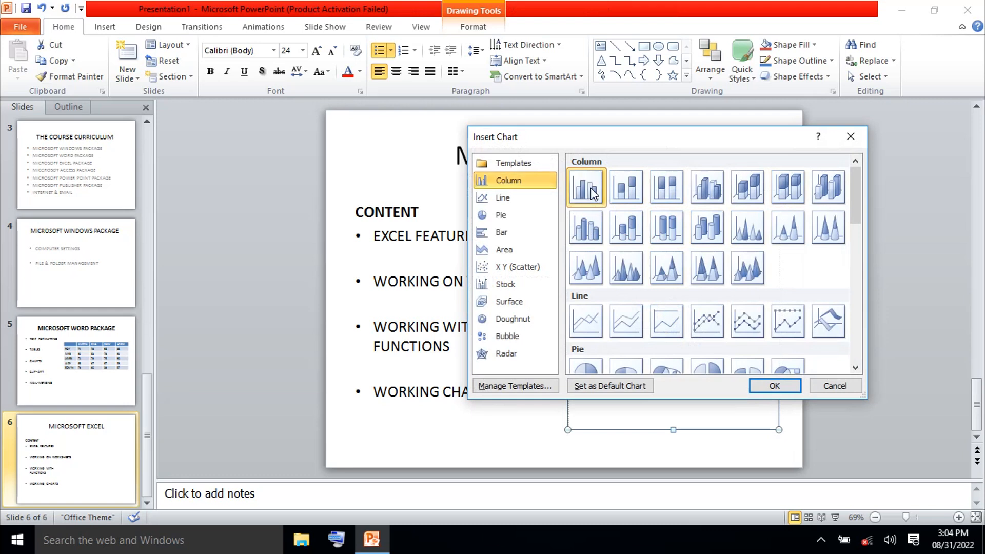
left_click(769, 388)
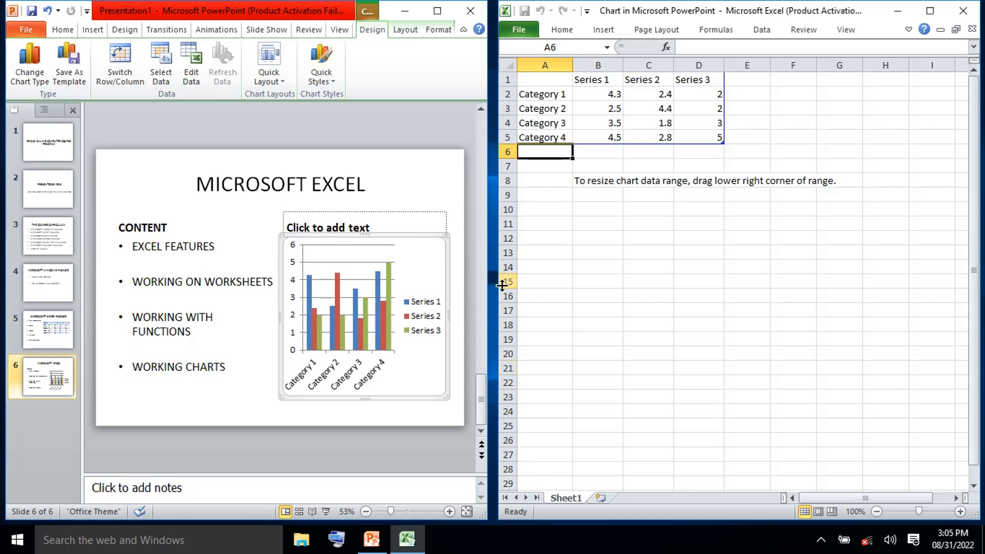
Step: Set the series headers in cells B1 to E1 to MATHS, CHEM, BIO and PHY
left_click(606, 82)
type("MATHS")
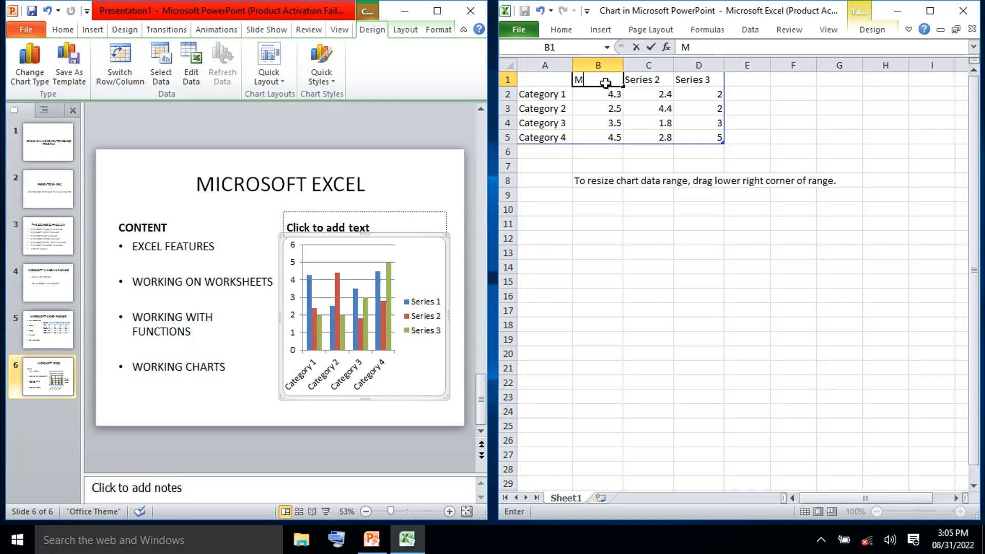
left_click(644, 83)
type("CHEN")
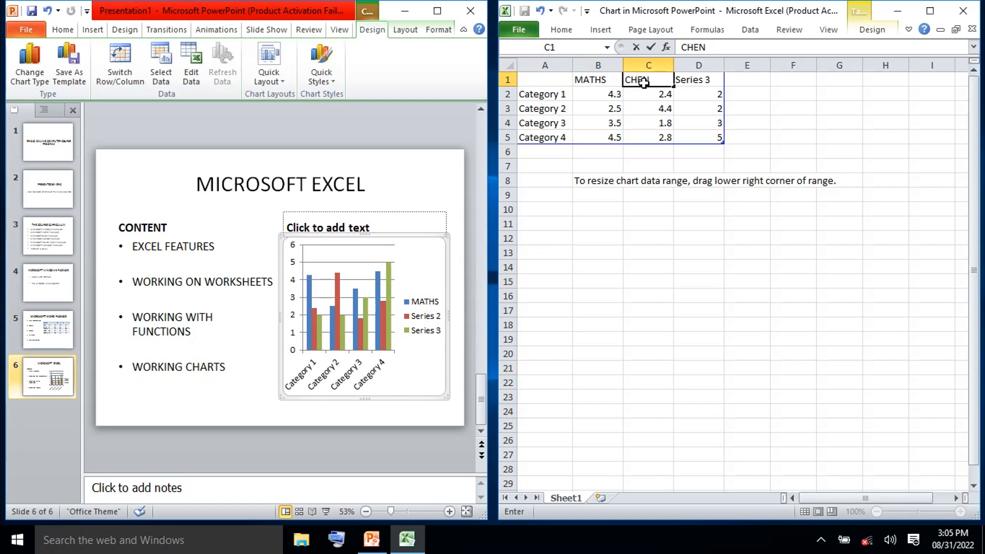
key("BackSpace")
type("M")
left_click(687, 80)
type("BIO")
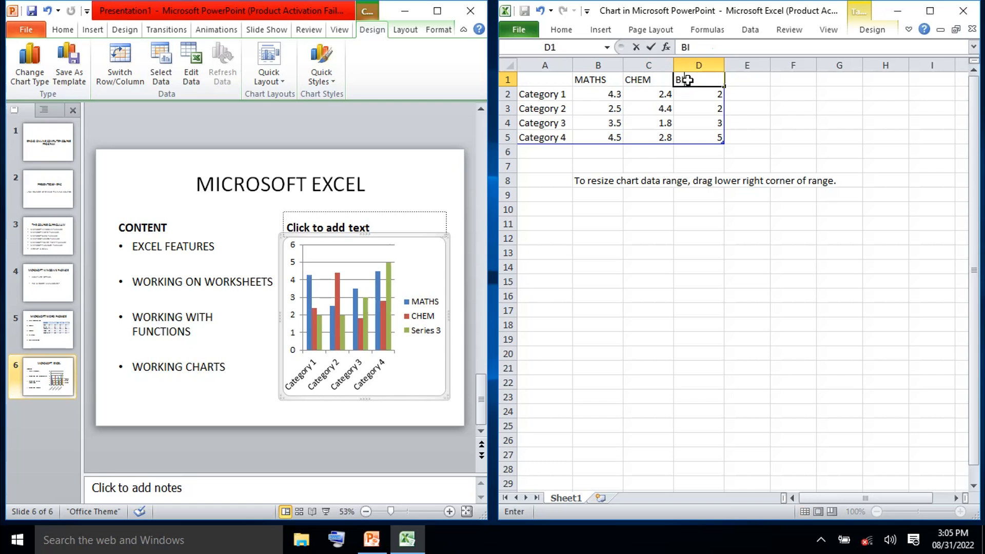
left_click(742, 82)
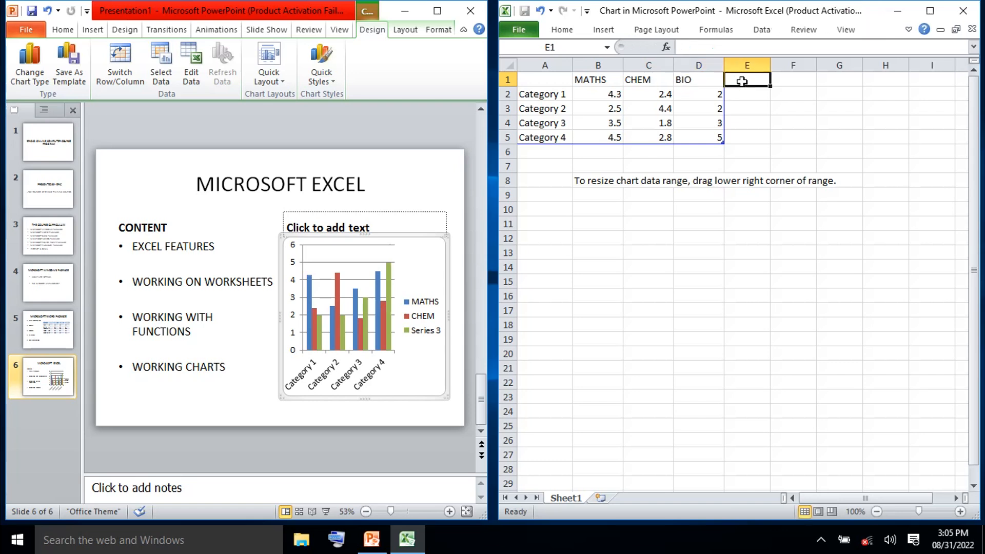
type("PHY")
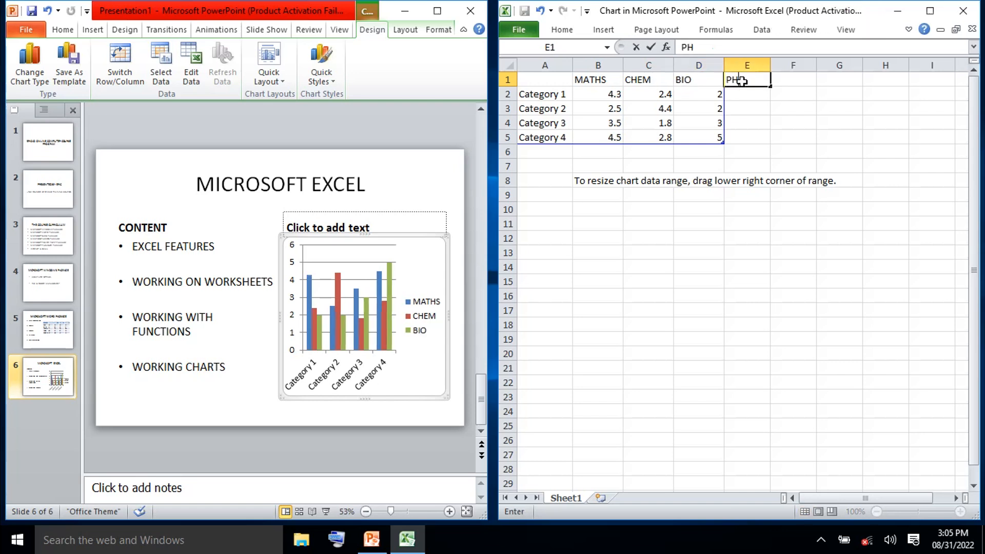
left_click(783, 82)
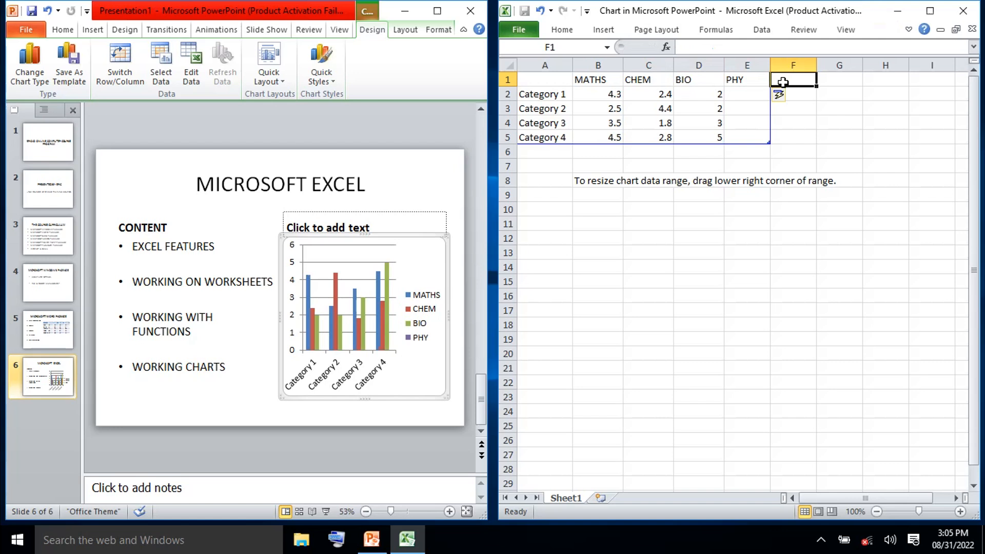
Step: Add the header ENG in cell F1 and set the first student's marks in cells B2 to F2 to 56, 78, 97, 56 and 58
type("ENG")
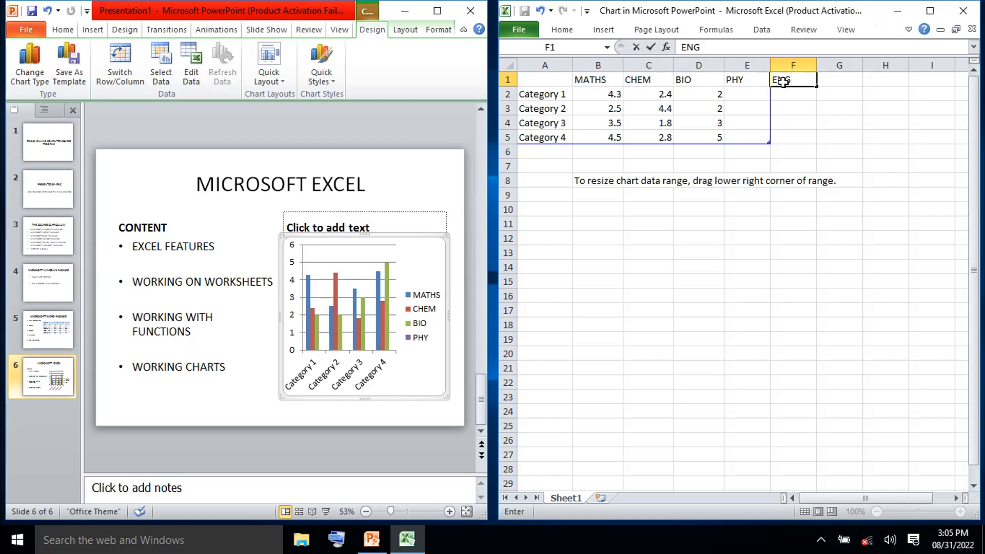
key("Return")
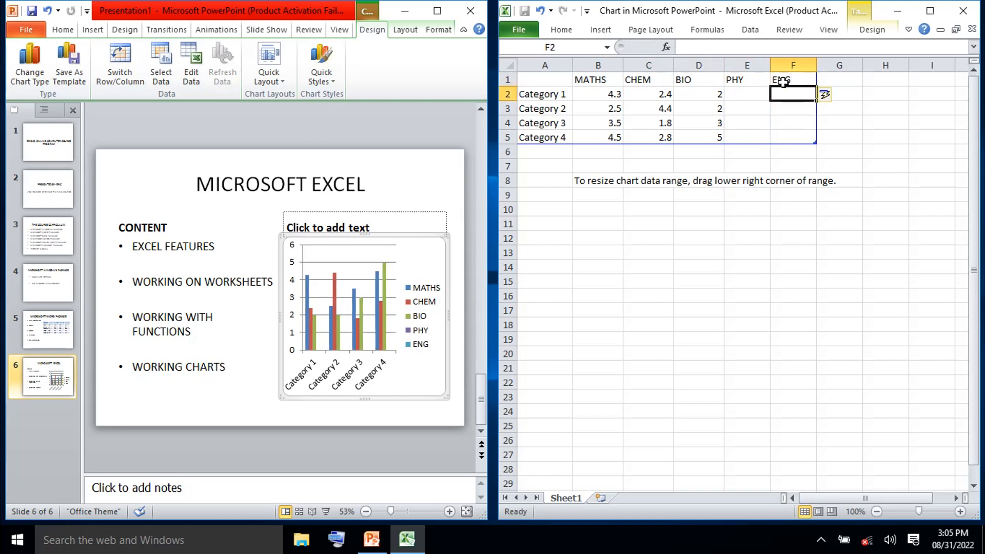
type("58")
key("Left")
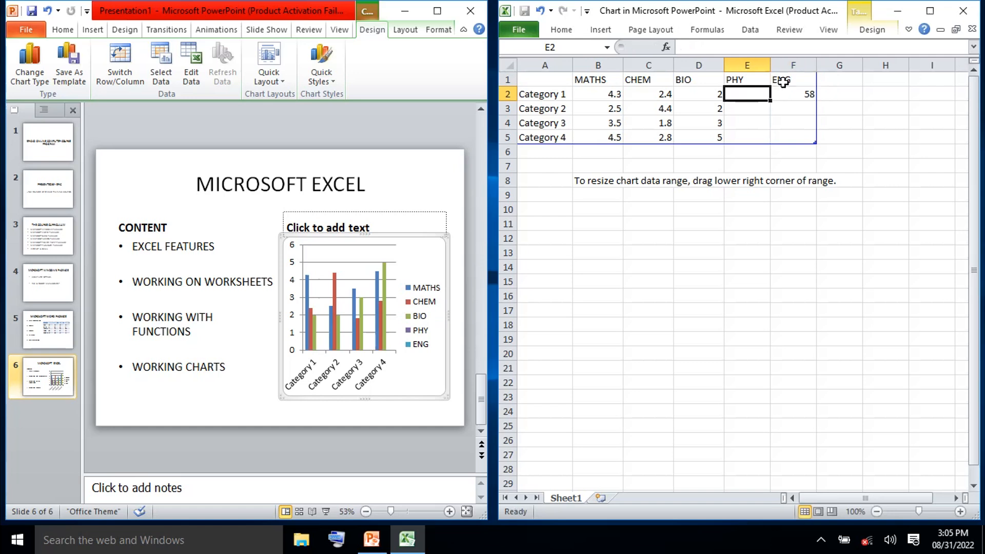
type("56")
key("Left")
type("9")
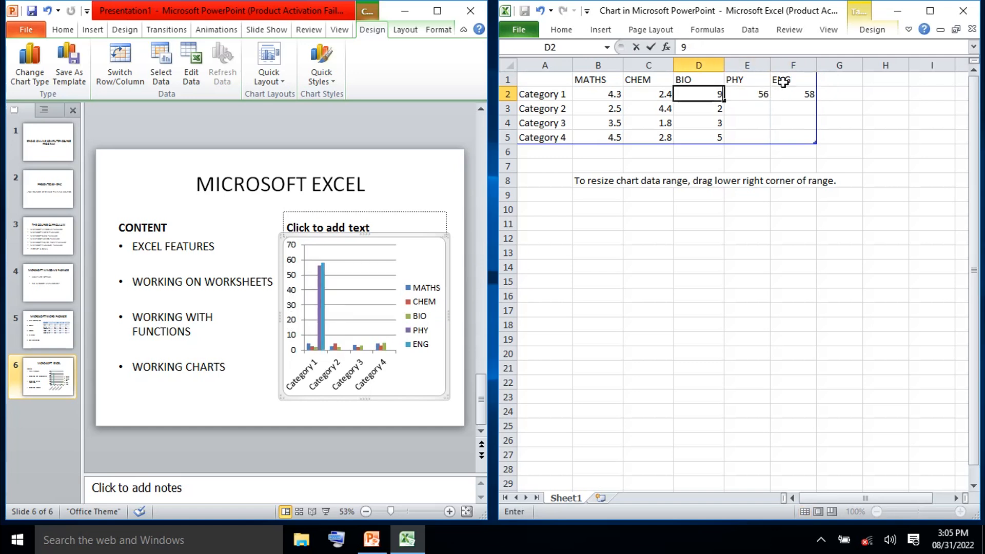
type("7")
key("Left")
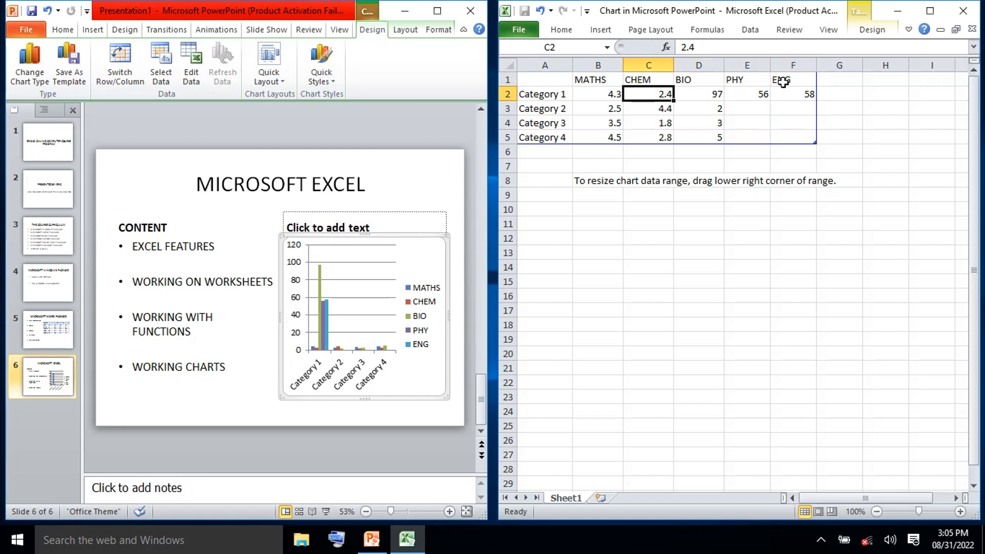
type("78")
key("Left")
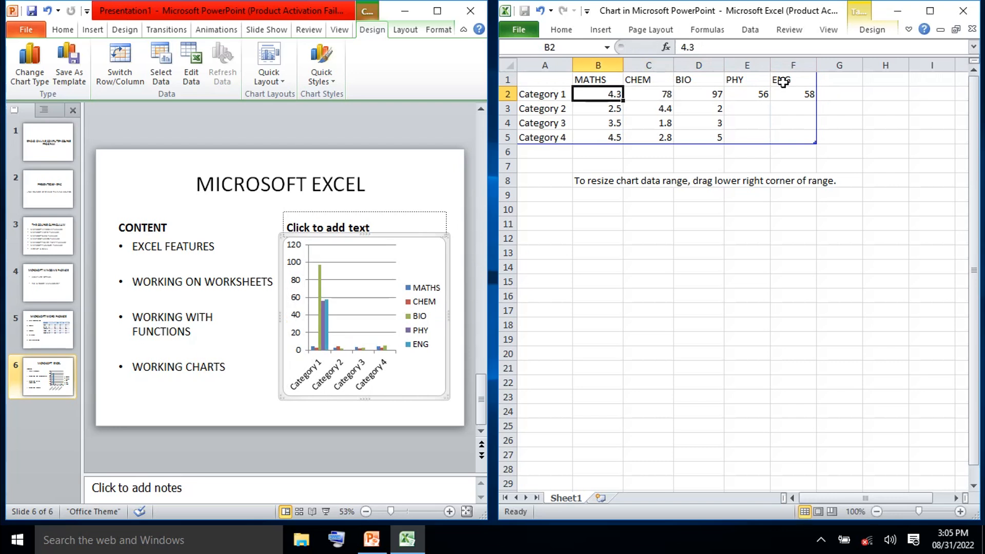
type("56")
key("Left")
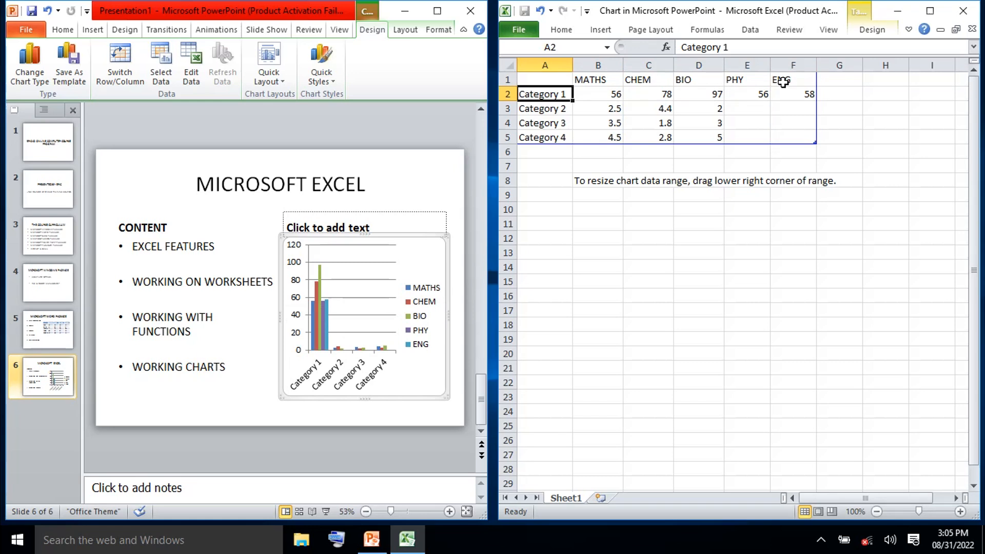
Step: Replace the four category labels in cells A2 to A5 with the students' names
type("LUC")
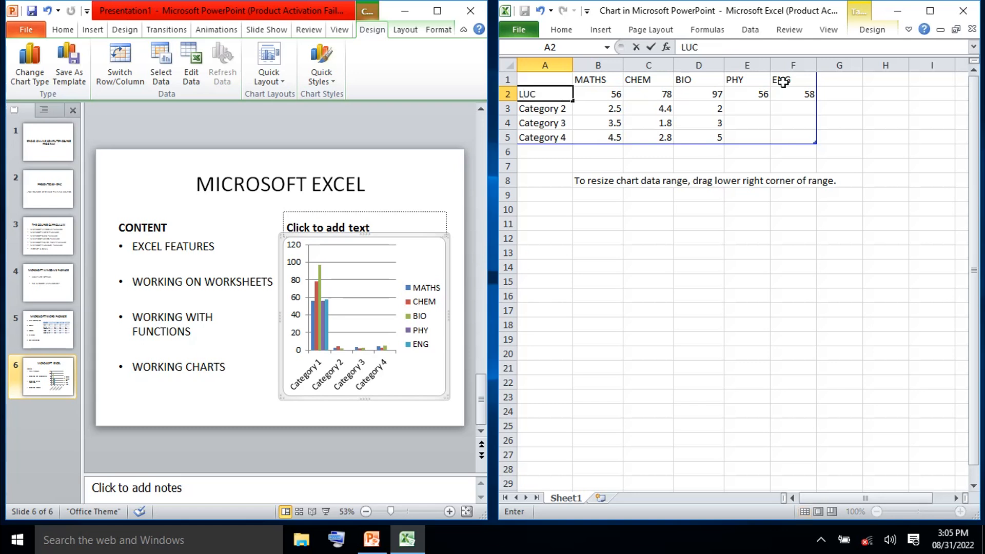
type("IA")
key("Return")
type("H")
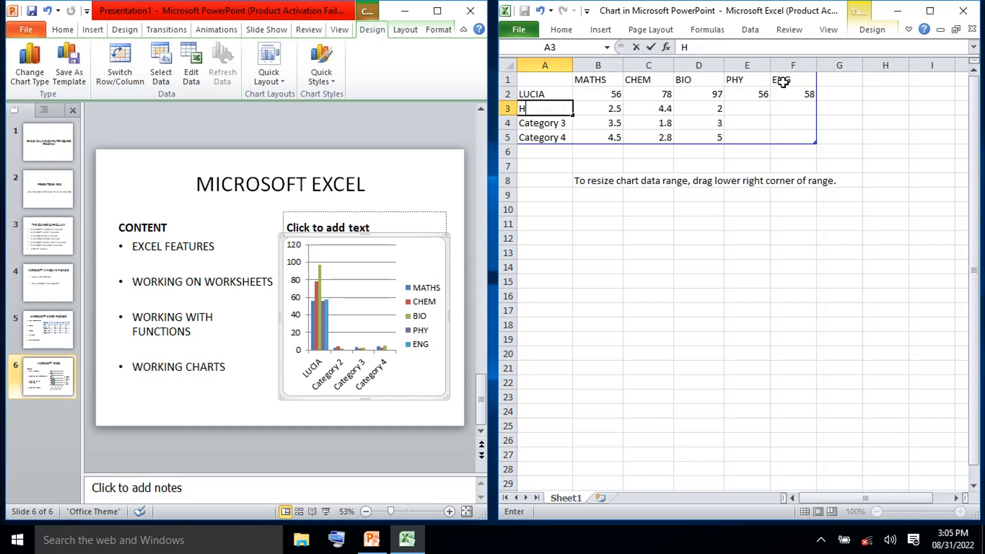
type("ENRY")
key("Return")
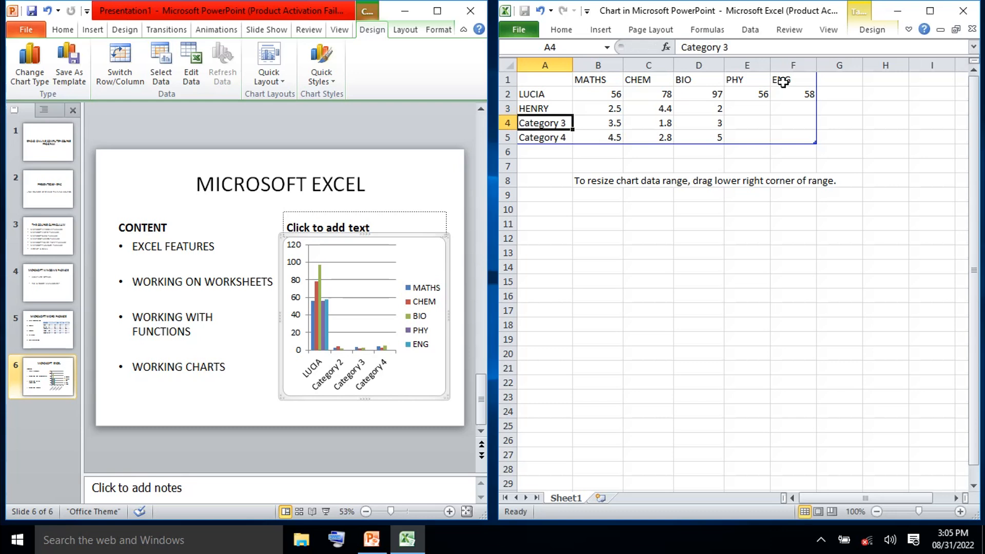
type("KO")
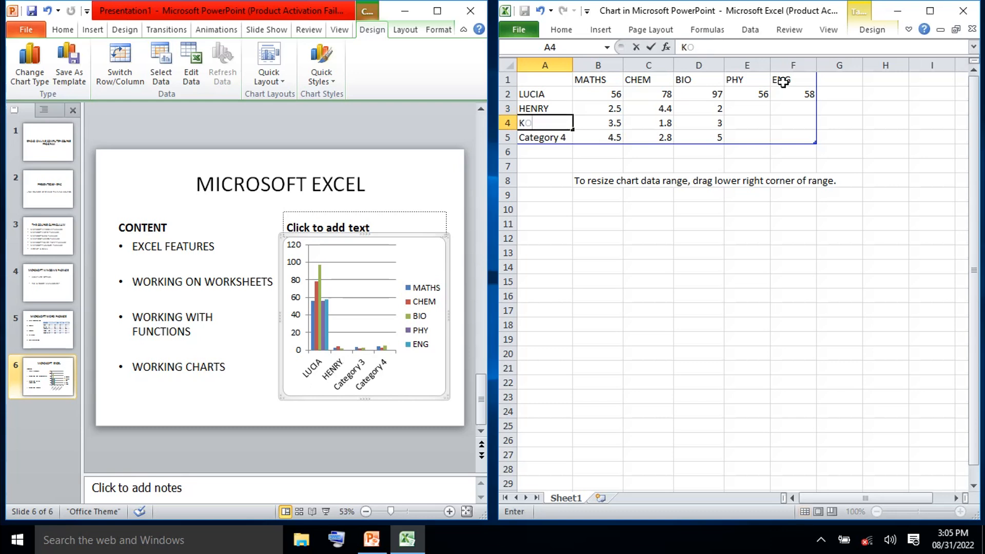
type("LI")
key("Return")
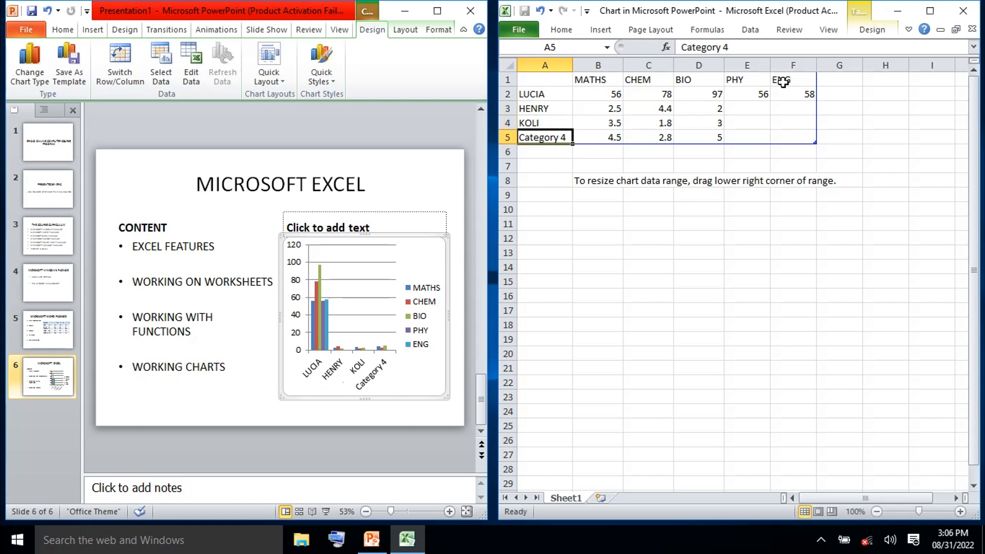
type("T")
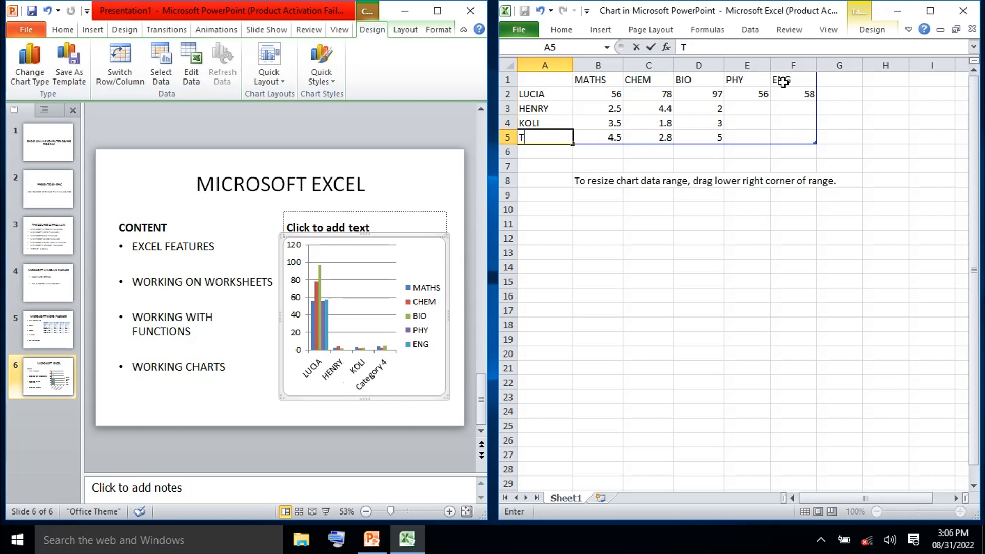
type("YLOR")
key("Tab")
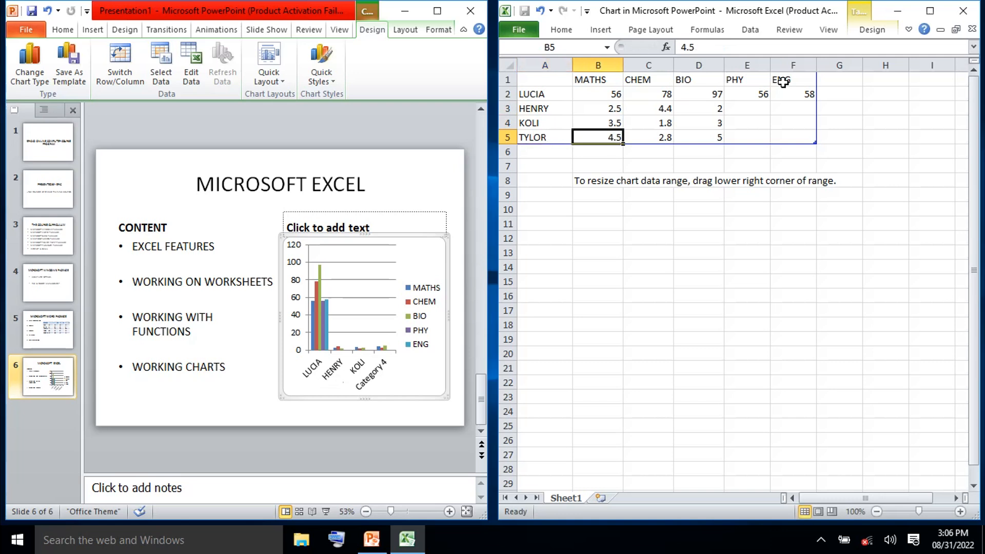
Step: Fill the fourth student's marks in cells B5 to F5 with 78, 65, 80, 67 and 58
type("78")
key("Tab")
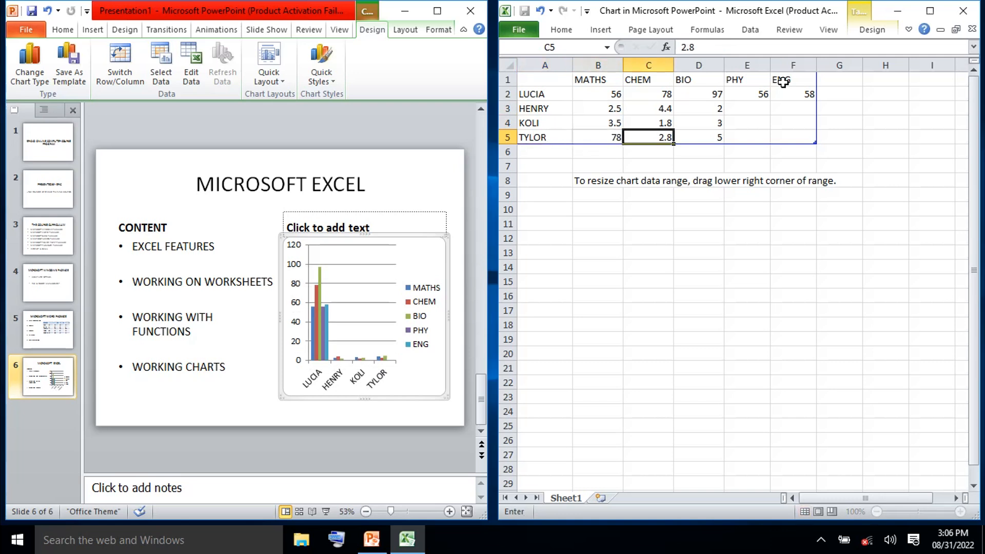
type("65")
key("Tab")
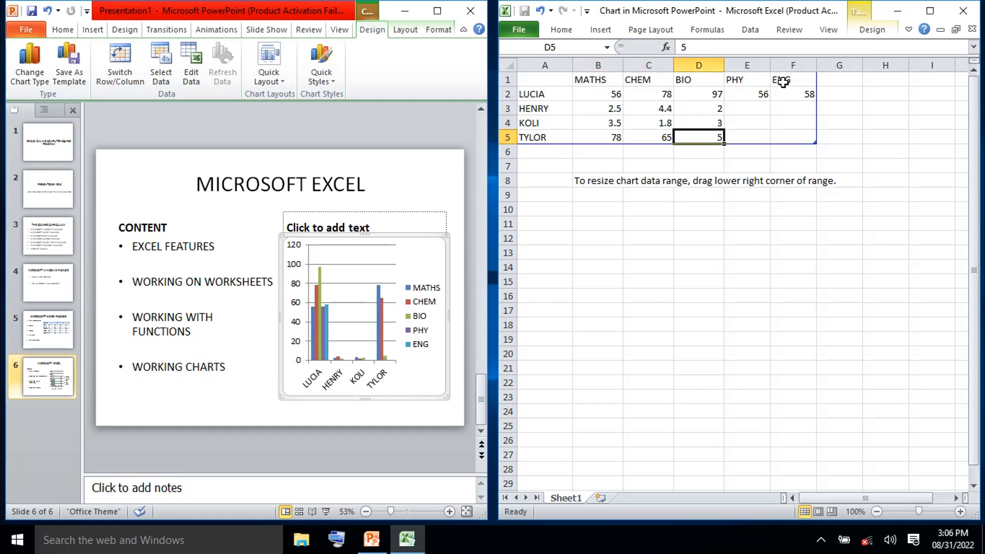
type("8")
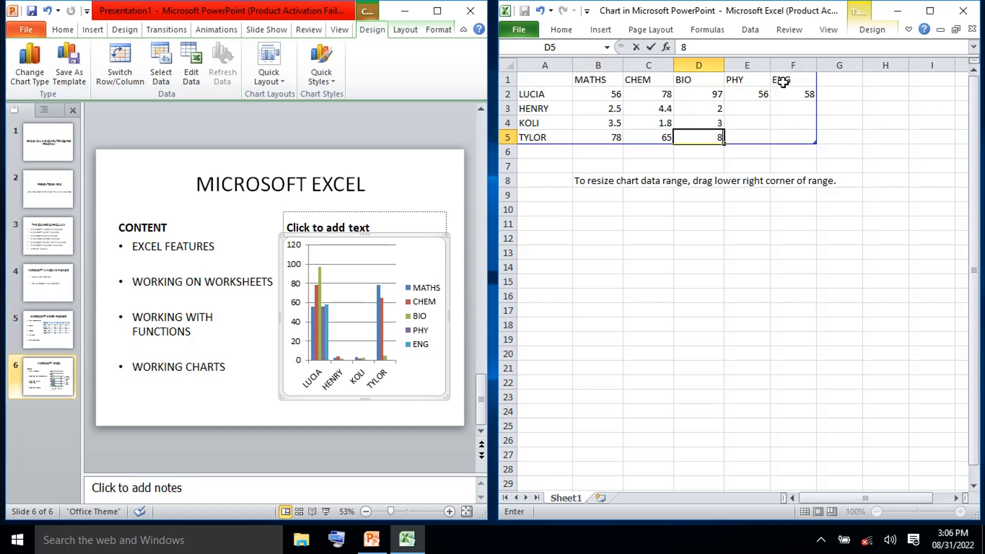
type("0")
key("Tab")
type("67")
key("Tab")
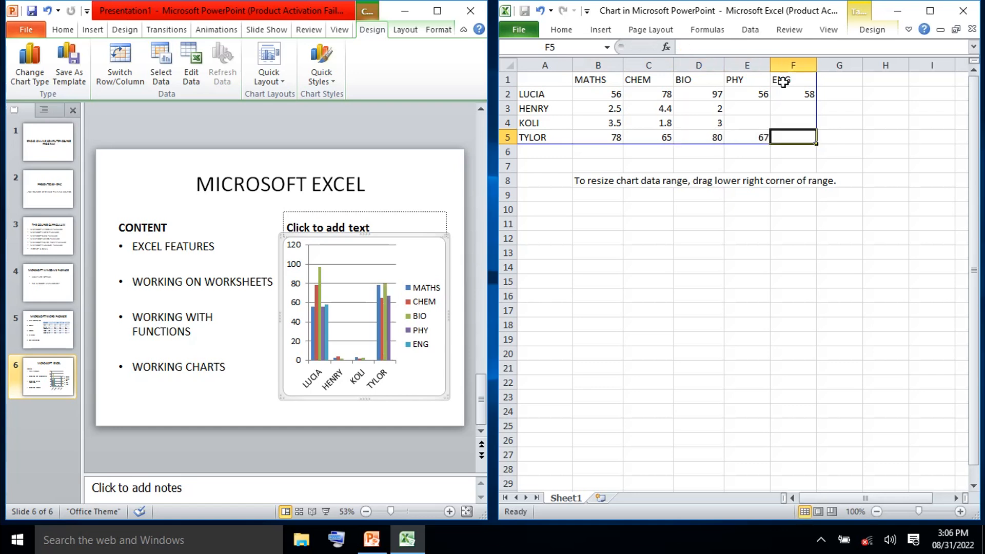
type("58")
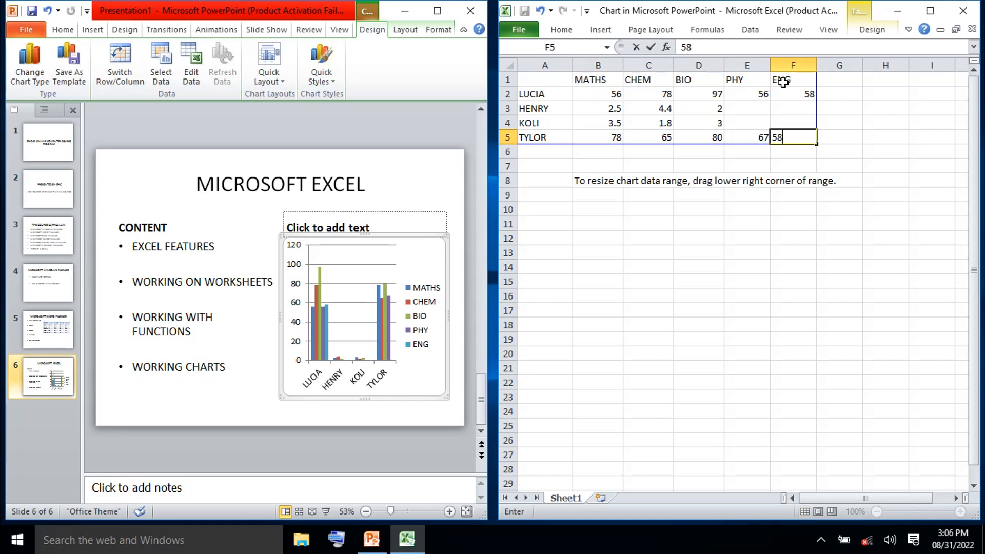
key("Up")
Step: Set the ENG marks in cell F4 to 98 and in cell F3 to 95
type("98")
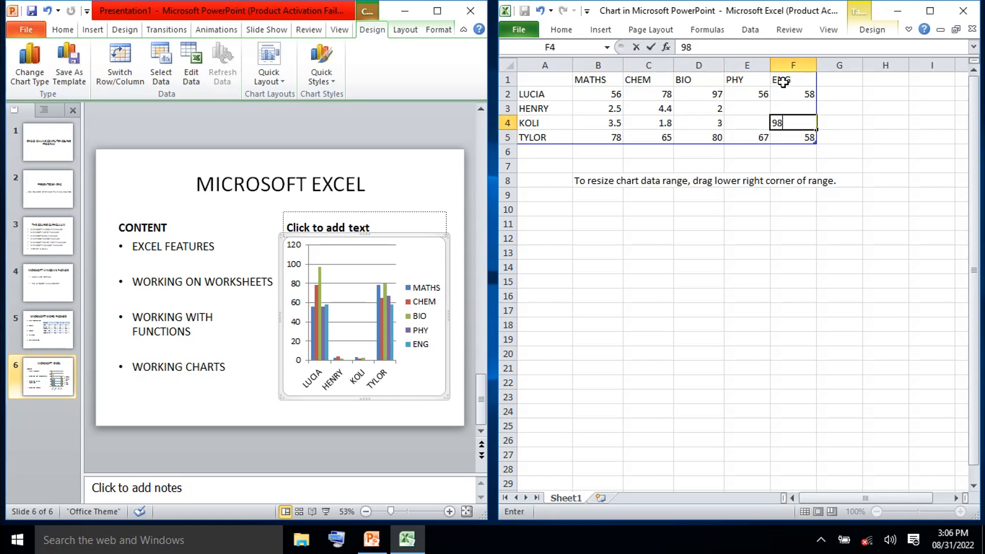
key("Up")
type("95")
key("Left")
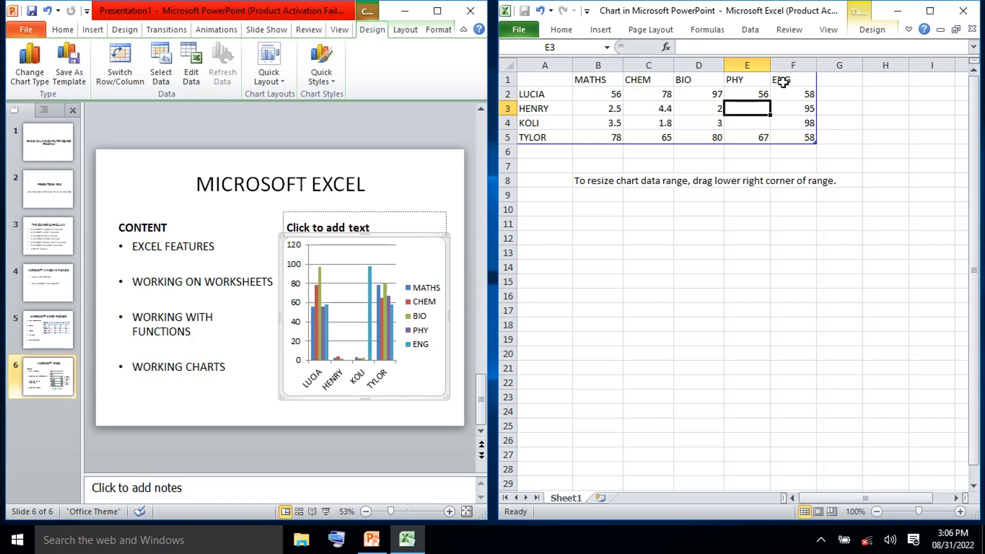
Step: Set the second student's CHEM, BIO and PHY marks in cells C3 to E3 to 48, 83 and 75
type("75")
key("Left")
key("Left")
type("48")
key("Right")
key("Right")
key("Left")
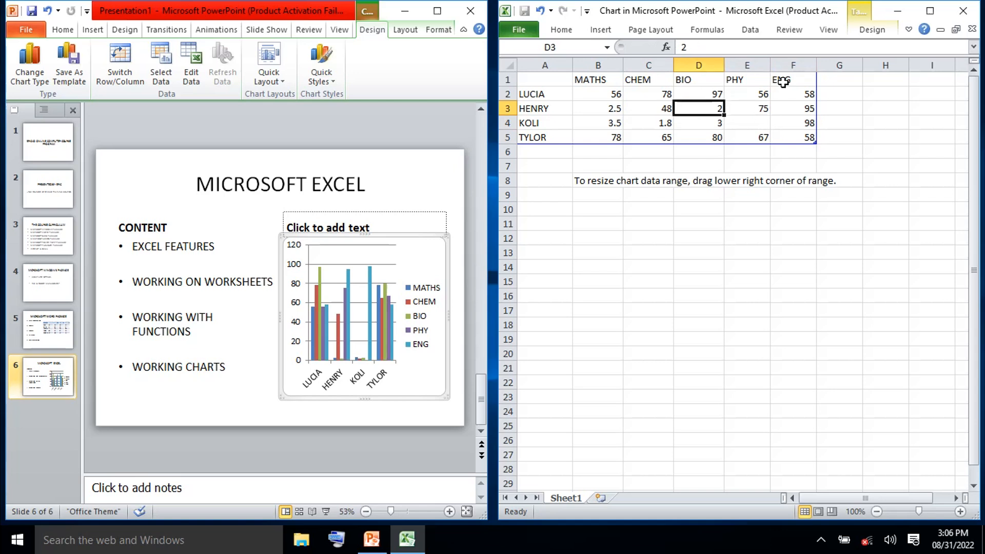
type("83")
key("Return")
Step: Set the third student's marks in cells B4 to E4 to 35, 69, 79 and 73
type("79")
key("Tab")
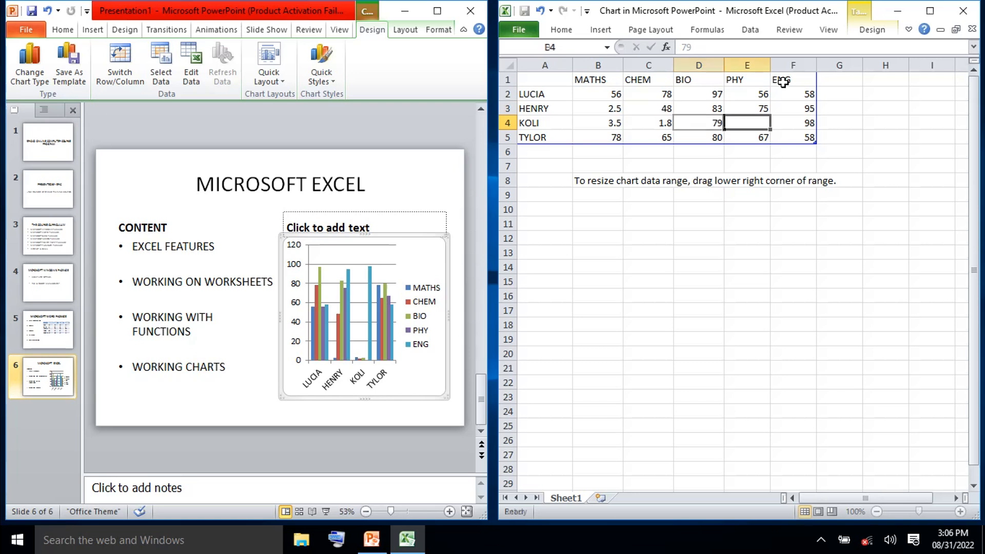
type("73")
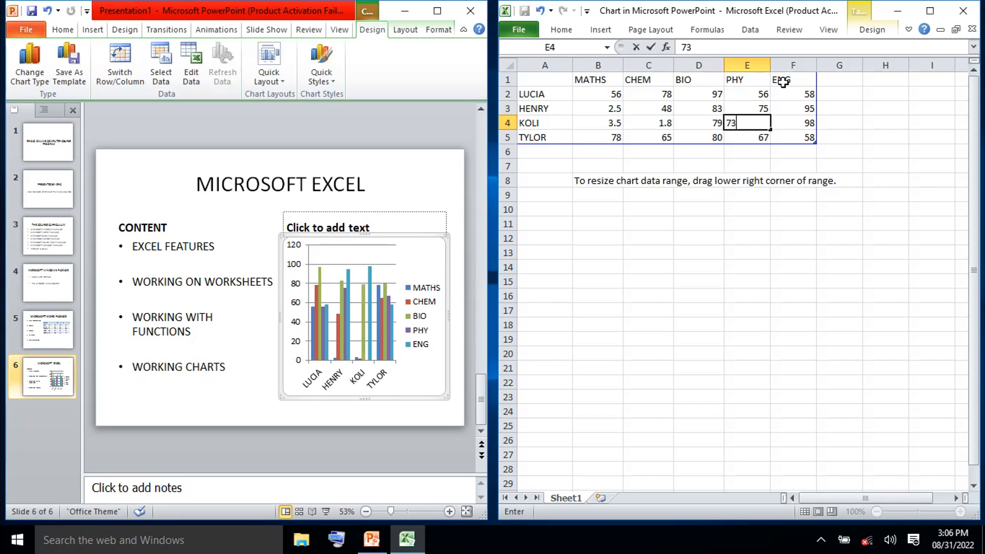
key("Tab")
key("Down")
key("Left")
key("Left")
key("Left")
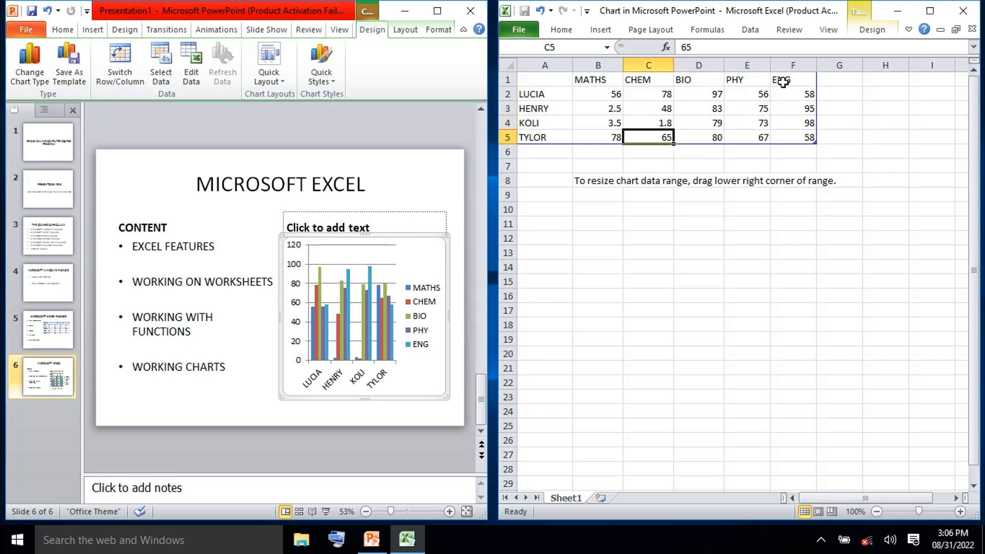
key("Up")
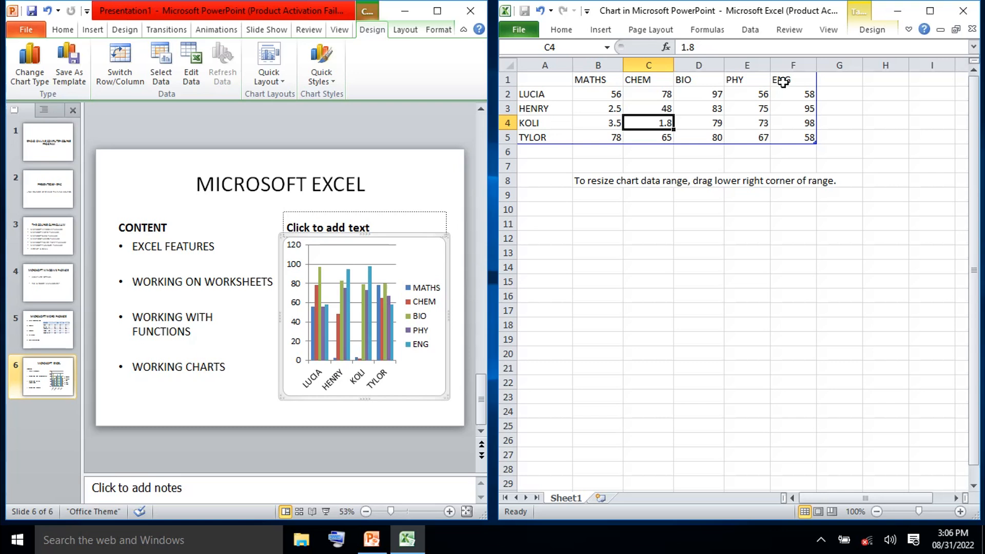
type("69")
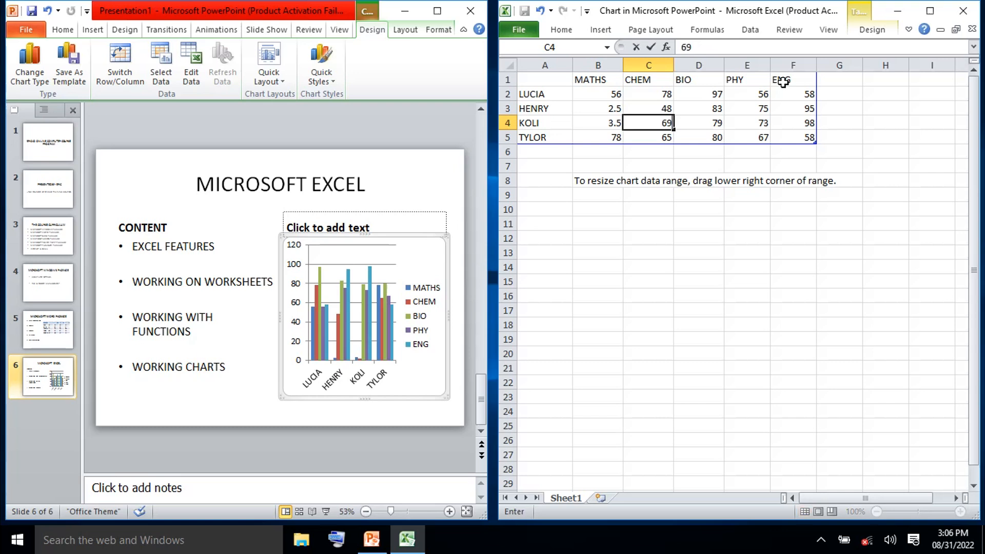
key("Left")
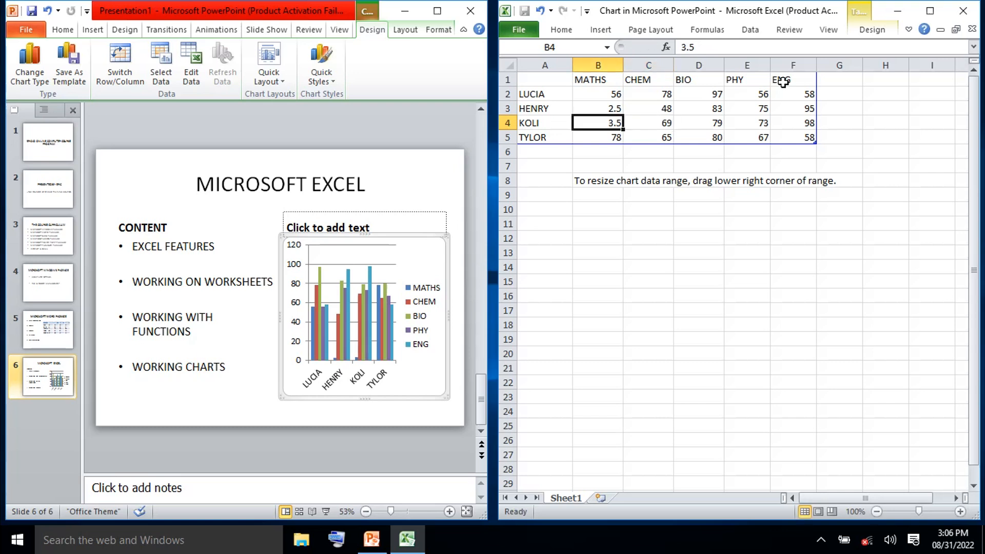
type("35")
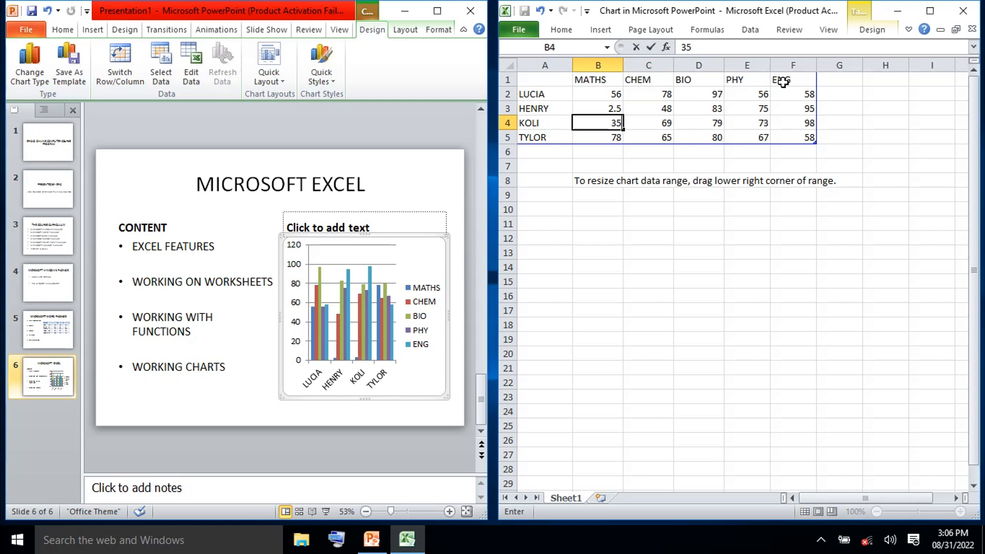
key("Up")
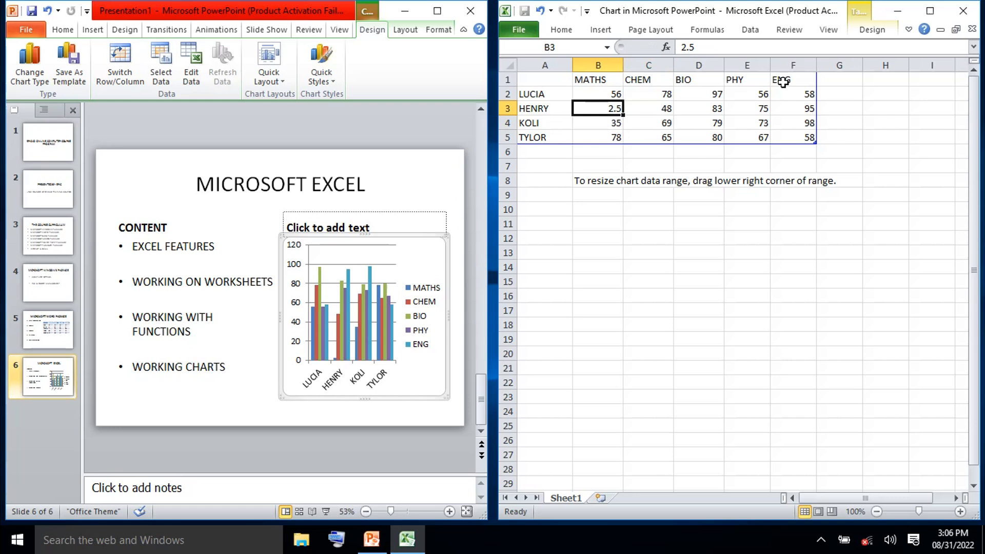
Step: Set the second student's MATHS mark in cell B3 to 58 and close the chart's data sheet
type("58")
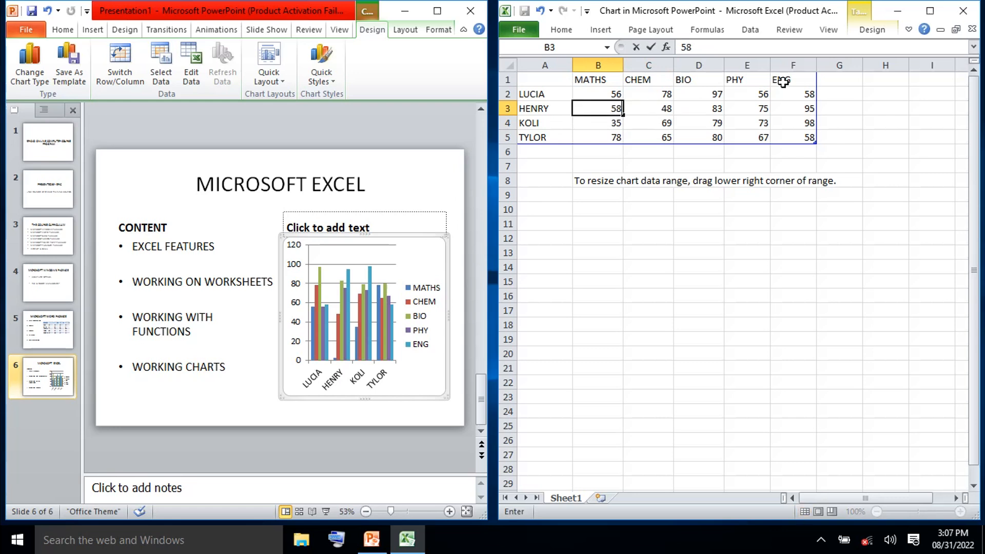
left_click(717, 262)
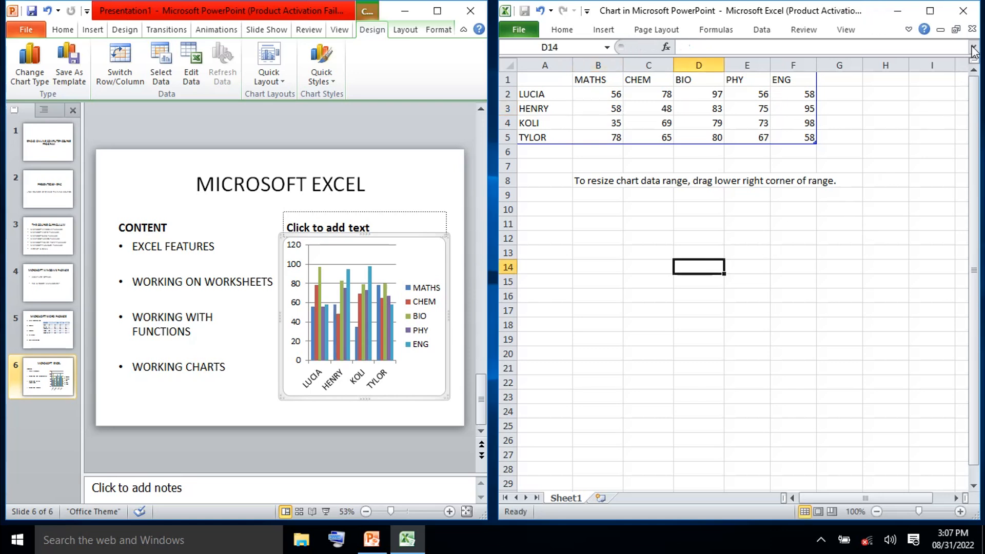
left_click(963, 10)
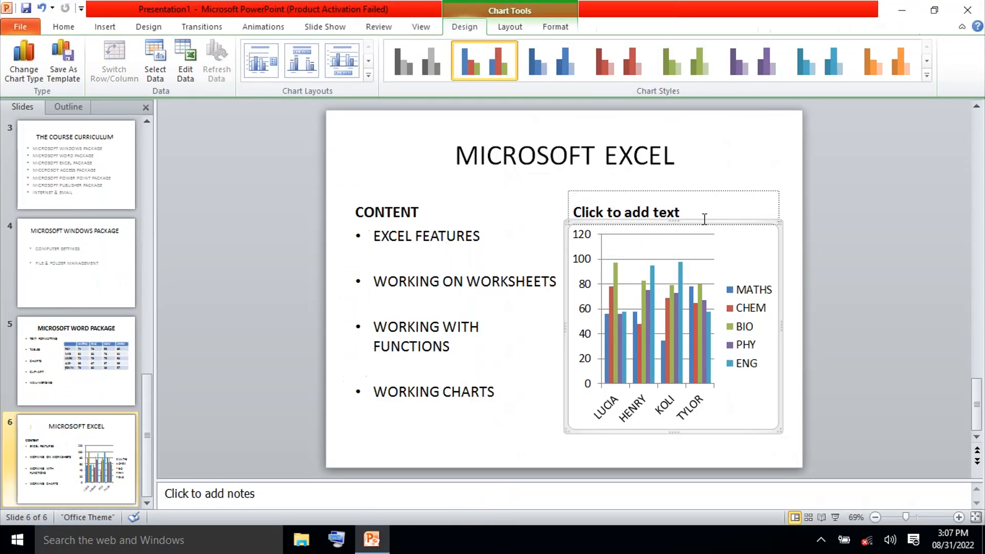
Step: Place the text cursor in the empty heading placeholder above the chart
left_click(696, 215)
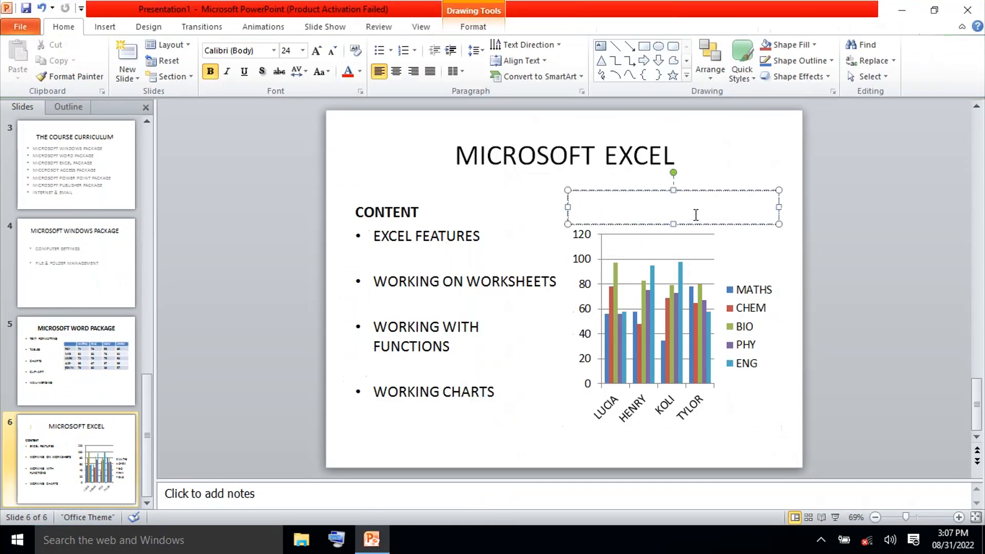